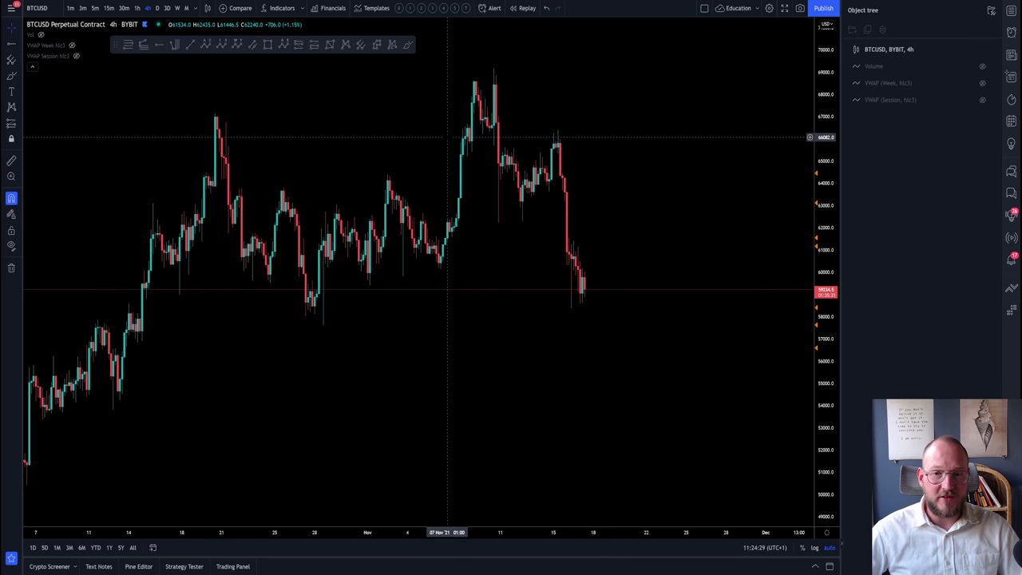
Shift the 4-hour chart down to leave room above the highs
{"action": "scroll", "coordinate": [543, 297], "scroll_direction": "up", "scroll_amount": 2}
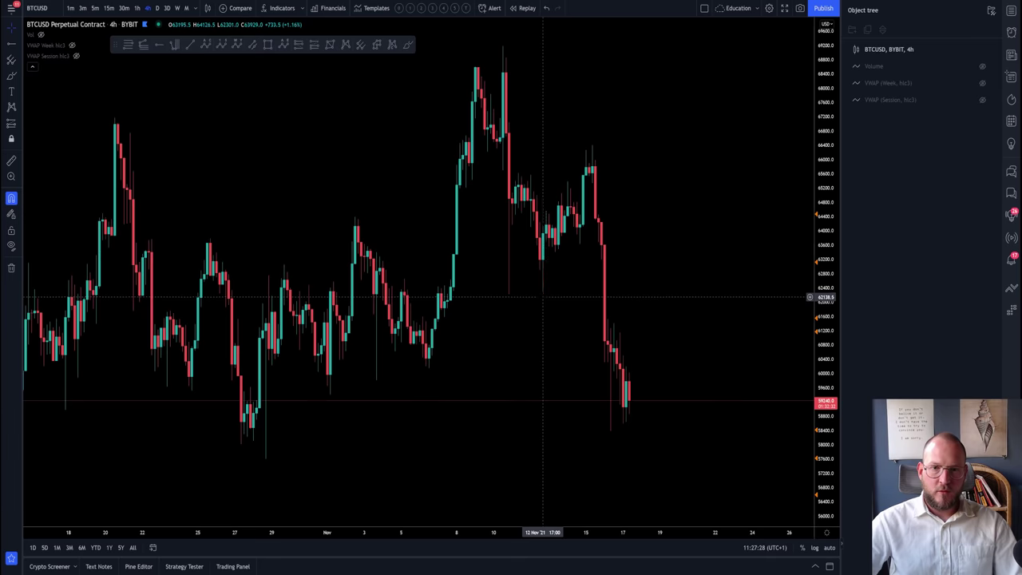
{"action": "scroll", "coordinate": [543, 297], "scroll_direction": "down", "scroll_amount": 2}
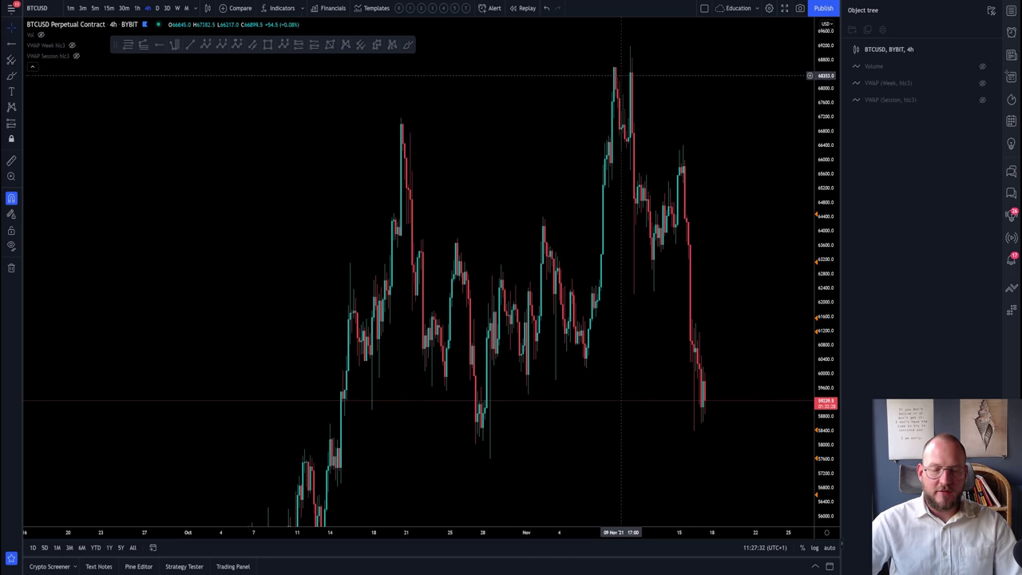
{"action": "scroll", "coordinate": [627, 119], "scroll_direction": "up", "scroll_amount": 2}
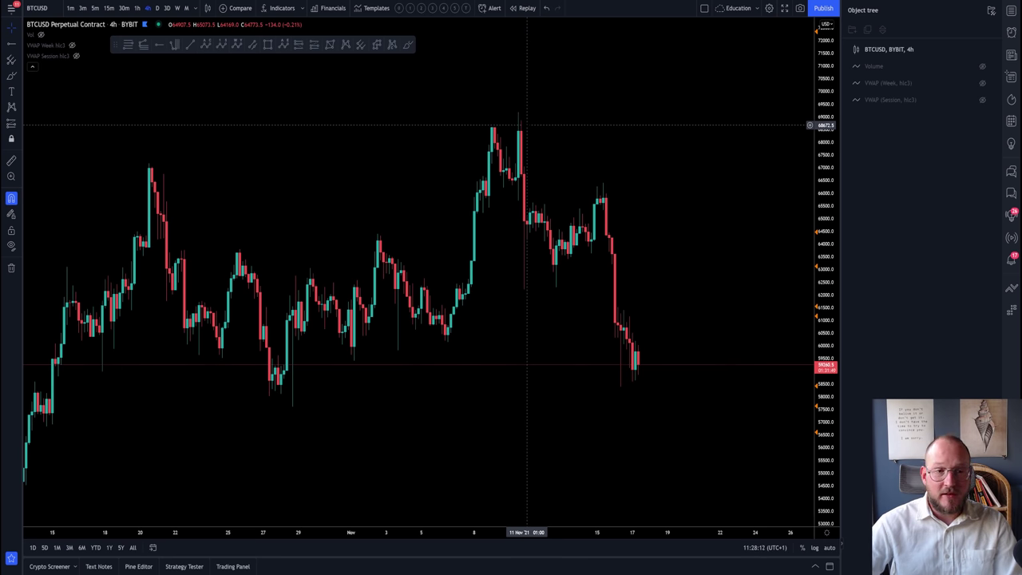
{"action": "scroll", "coordinate": [552, 133], "scroll_direction": "down", "scroll_amount": 3}
{"action": "scroll", "coordinate": [667, 132], "scroll_direction": "up", "scroll_amount": 2}
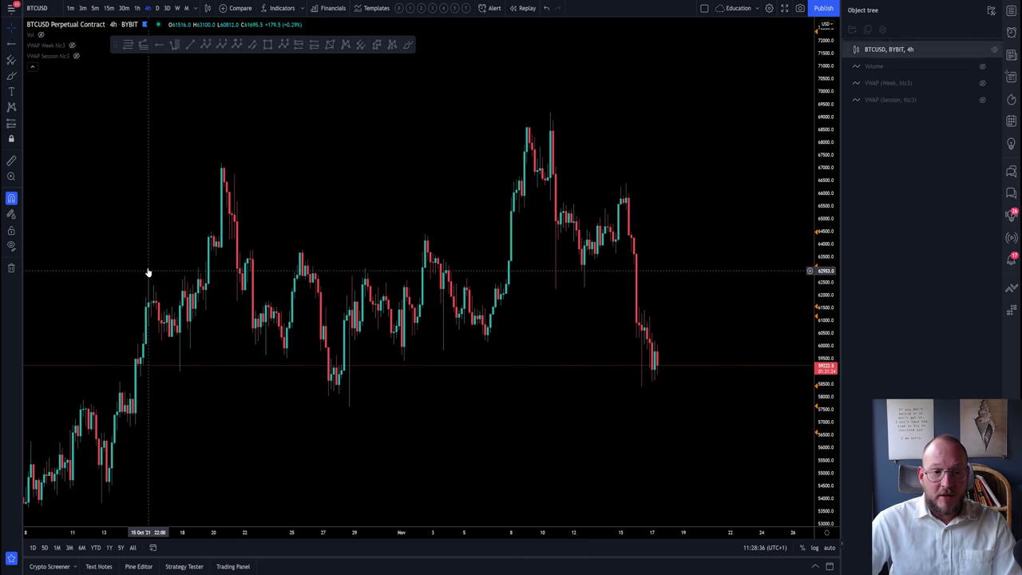
{"action": "scroll", "coordinate": [128, 419], "scroll_direction": "down", "scroll_amount": 5}
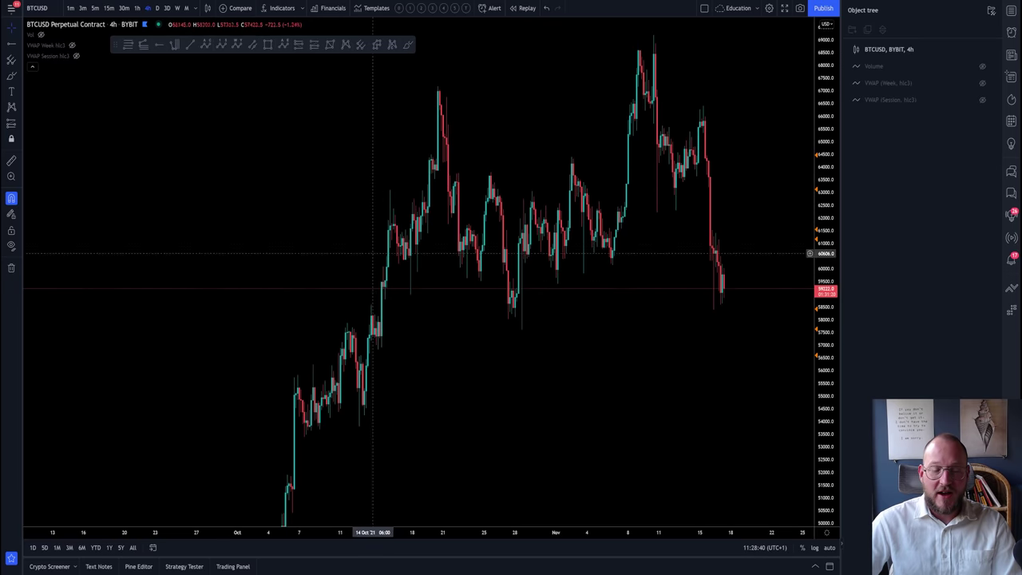
{"action": "left_click_drag", "start_coordinate": [525, 158], "coordinate": [488, 259]}
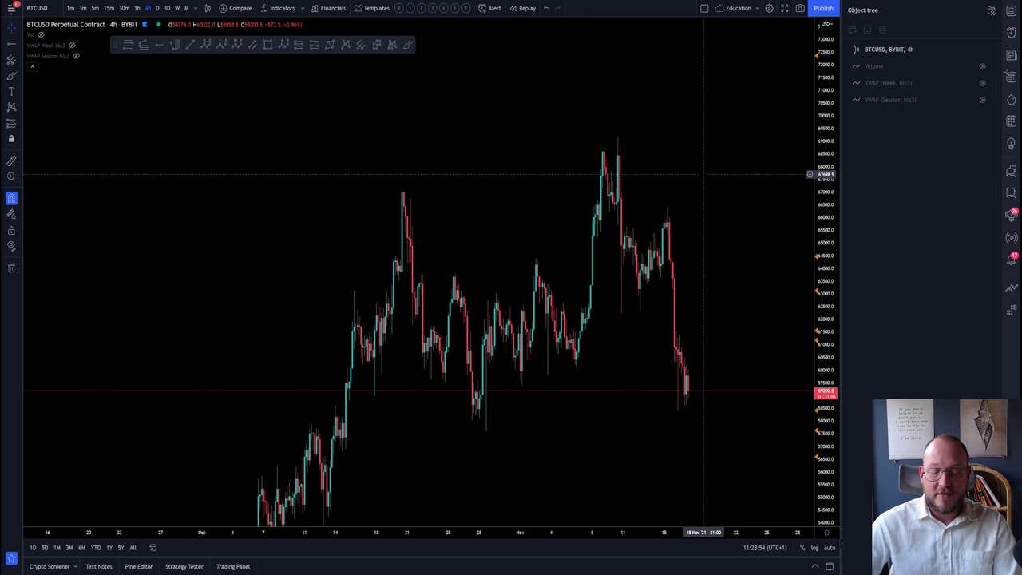
{"action": "scroll", "coordinate": [703, 173], "scroll_direction": "up", "scroll_amount": 2}
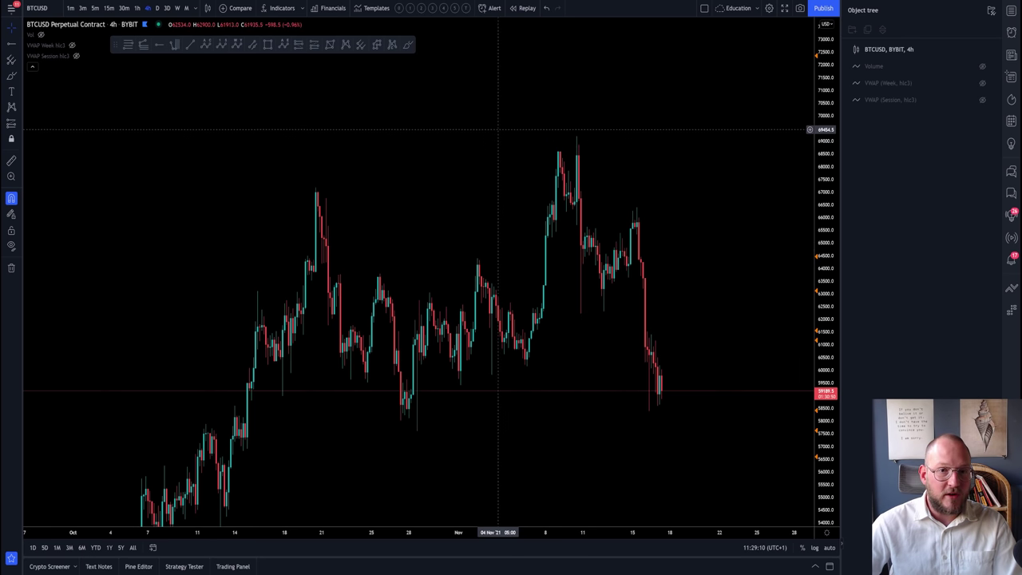
Brush a stroke down the drop after the November high, make it white, then delete it
{"action": "left_click", "coordinate": [407, 44]}
{"action": "left_click_drag", "start_coordinate": [576, 141], "coordinate": [591, 322]}
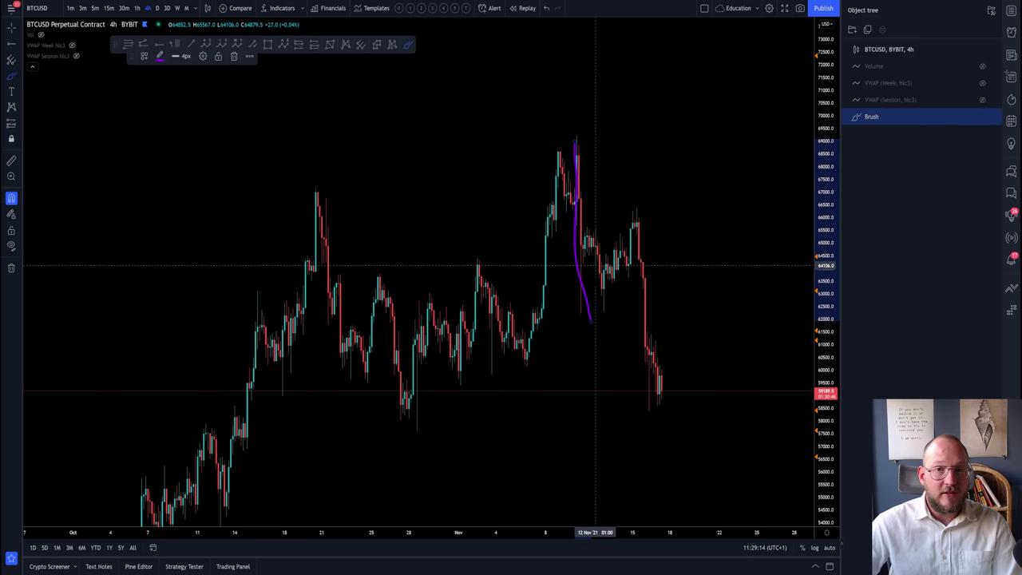
{"action": "left_click", "coordinate": [160, 56]}
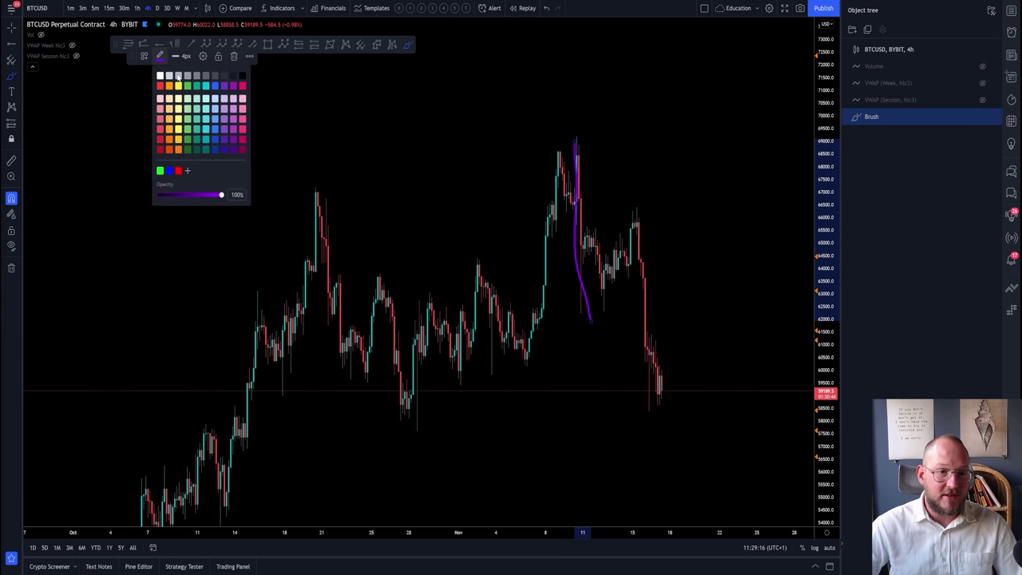
{"action": "left_click", "coordinate": [159, 75]}
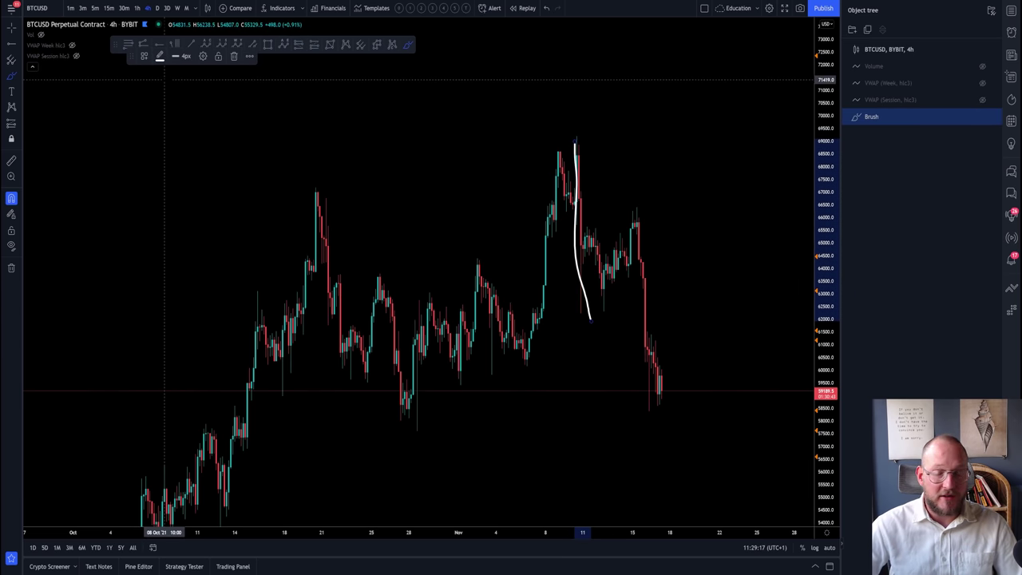
{"action": "left_click", "coordinate": [12, 30]}
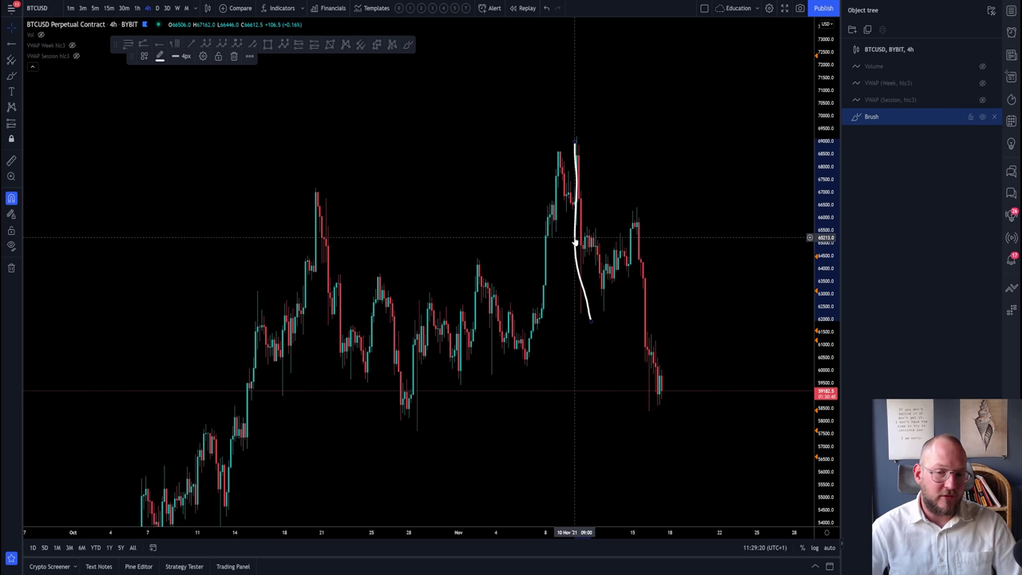
{"action": "key", "text": "Delete"}
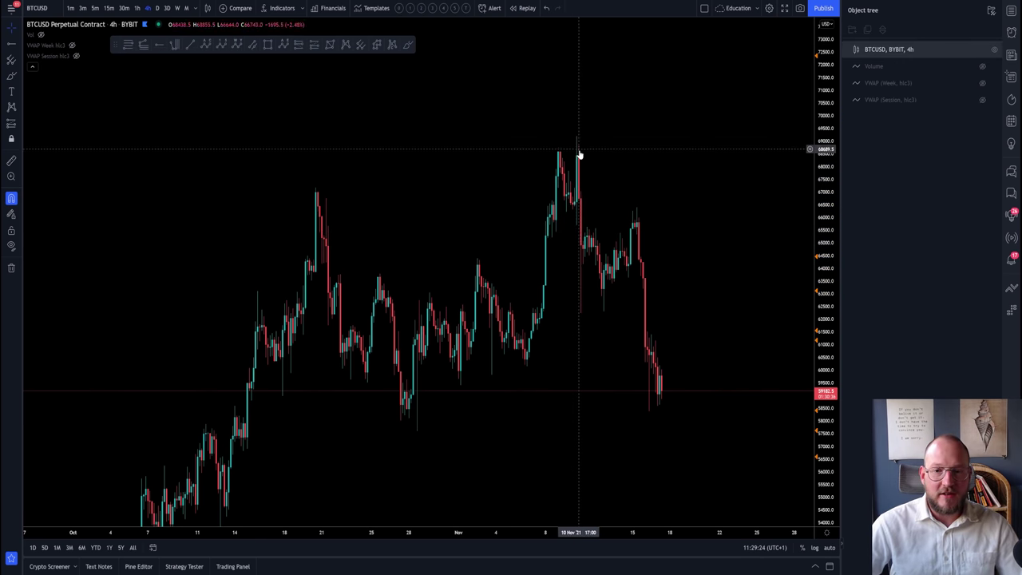
Switch to 15-minute candles and frame 9–15 November
{"action": "scroll", "coordinate": [567, 150], "scroll_direction": "up", "scroll_amount": 2}
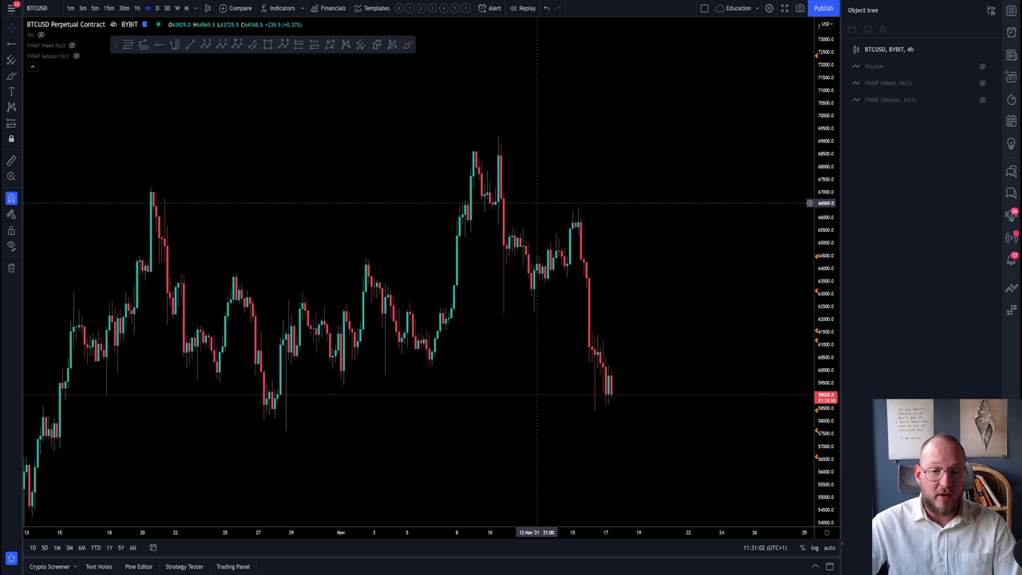
{"action": "scroll", "coordinate": [445, 182], "scroll_direction": "up", "scroll_amount": 2}
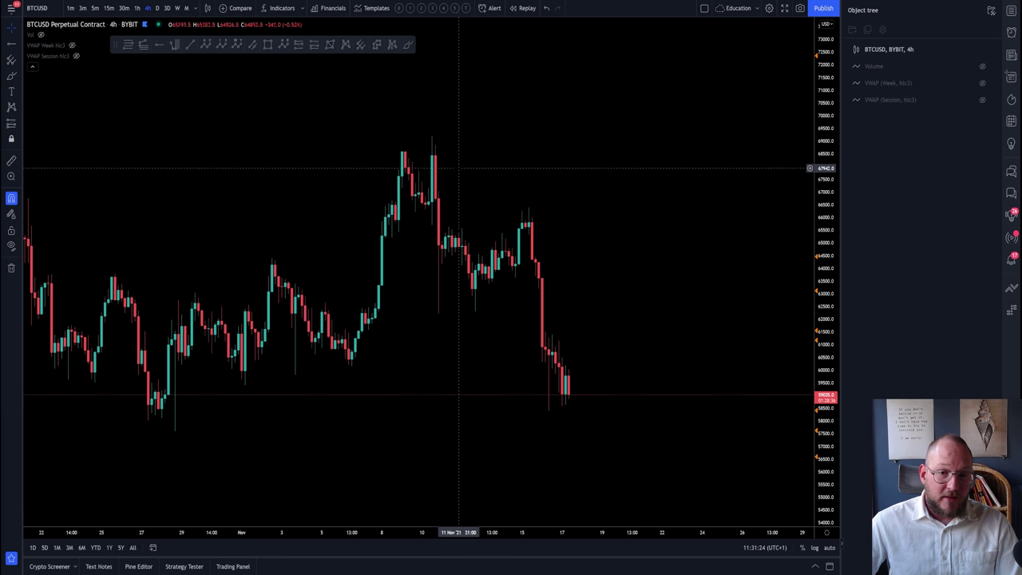
{"action": "scroll", "coordinate": [395, 148], "scroll_direction": "up", "scroll_amount": 1}
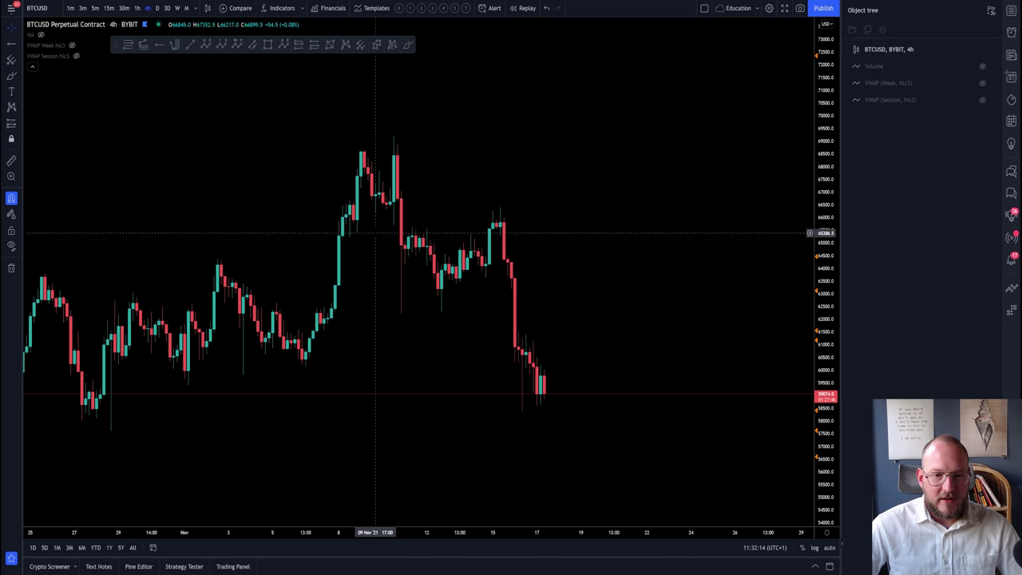
{"action": "left_click", "coordinate": [109, 8]}
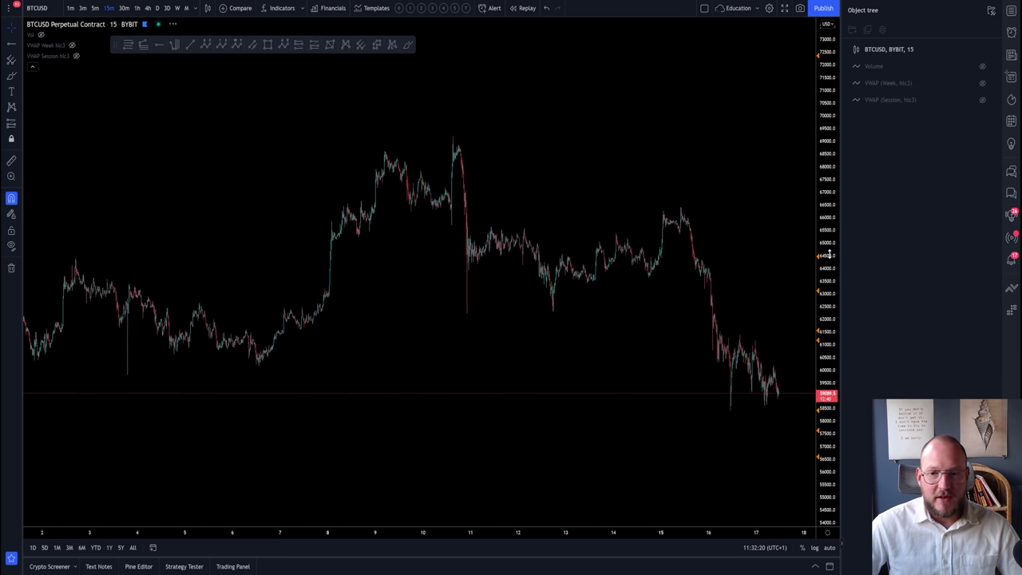
{"action": "scroll", "coordinate": [556, 136], "scroll_direction": "left", "scroll_amount": 10}
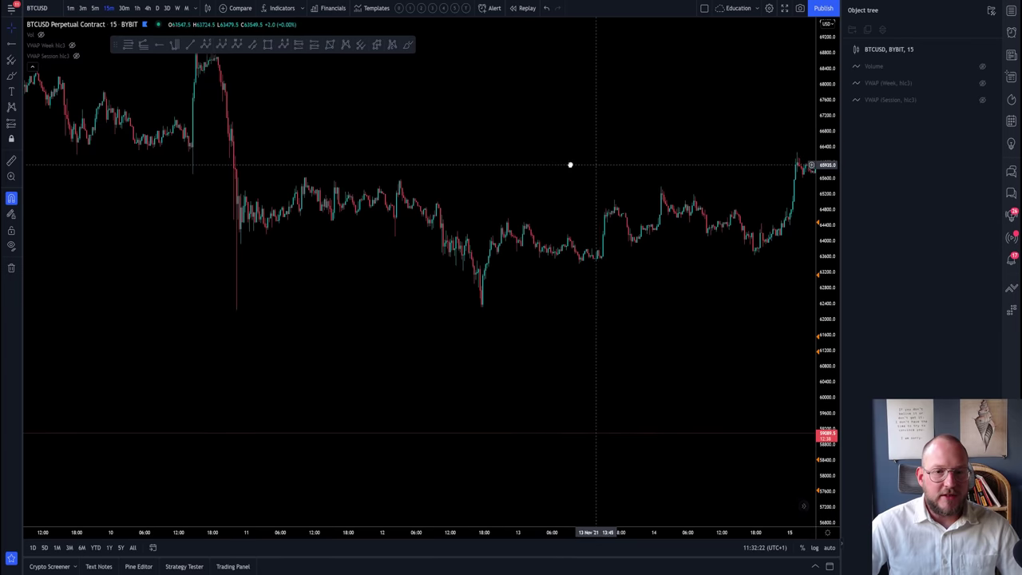
{"action": "scroll", "coordinate": [444, 109], "scroll_direction": "right", "scroll_amount": 3}
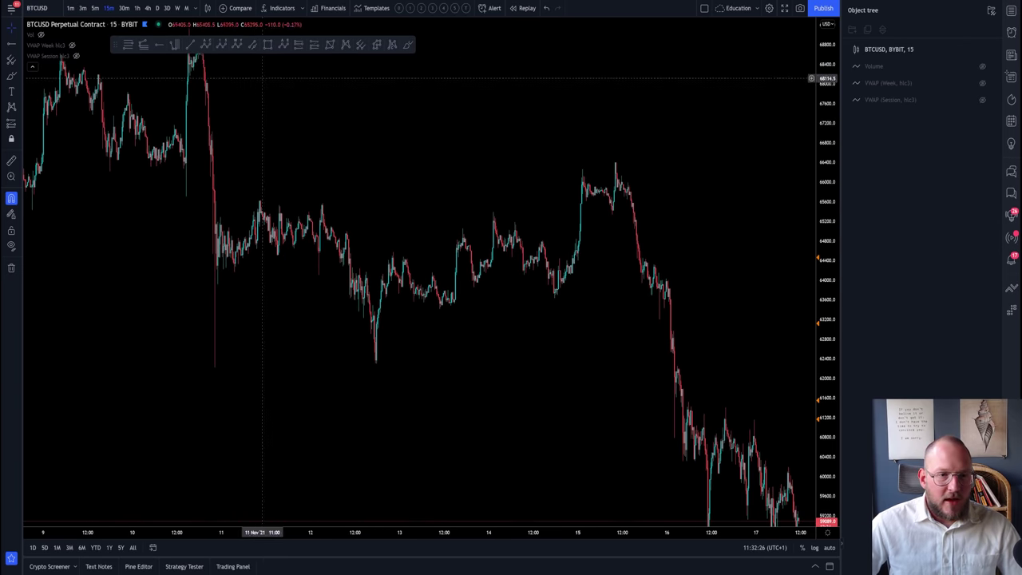
{"action": "scroll", "coordinate": [317, 119], "scroll_direction": "left", "scroll_amount": 5}
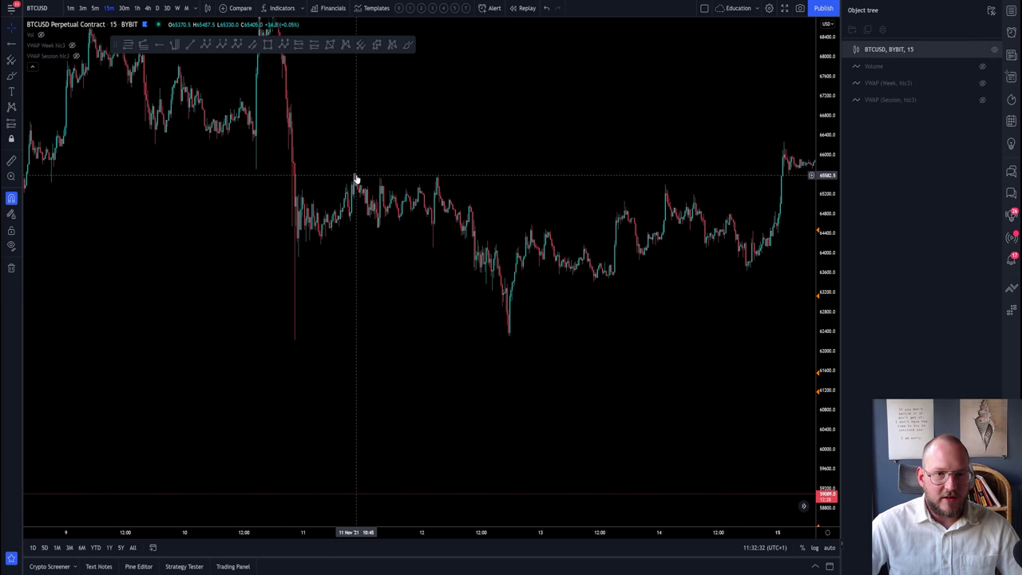
Draw a parallel channel from the 11 Nov high near 65,600 to the 12 Nov low near 62,350
{"action": "left_click", "coordinate": [253, 45]}
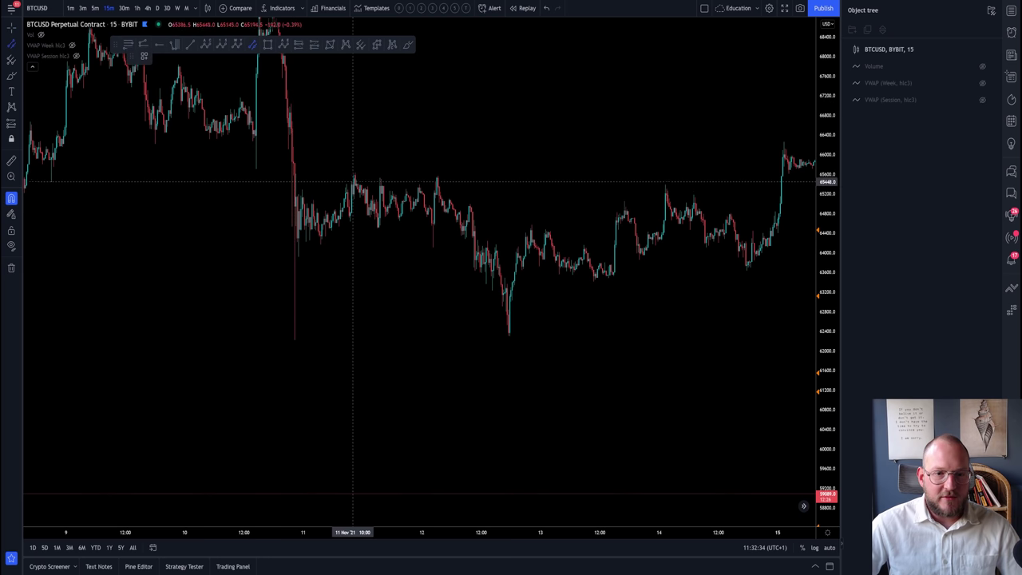
{"action": "left_click", "coordinate": [355, 174]}
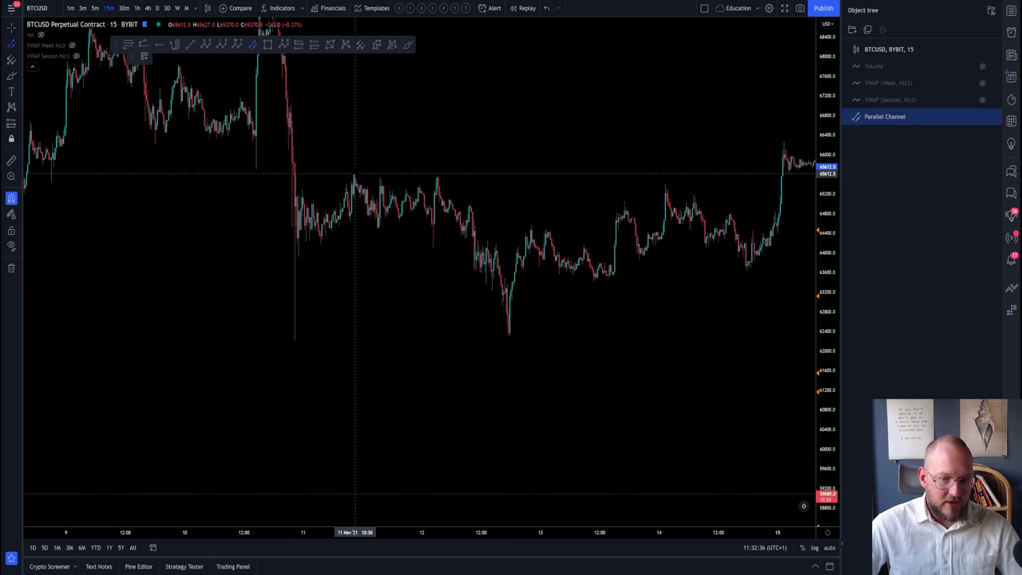
{"action": "left_click", "coordinate": [783, 173]}
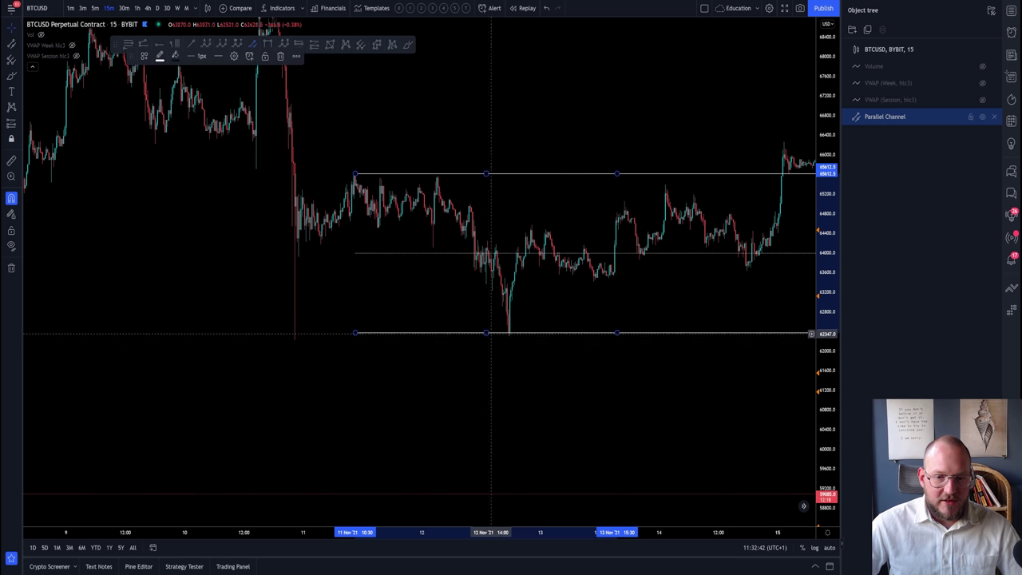
{"action": "left_click", "coordinate": [509, 332]}
{"action": "left_click_drag", "start_coordinate": [609, 392], "coordinate": [472, 395]}
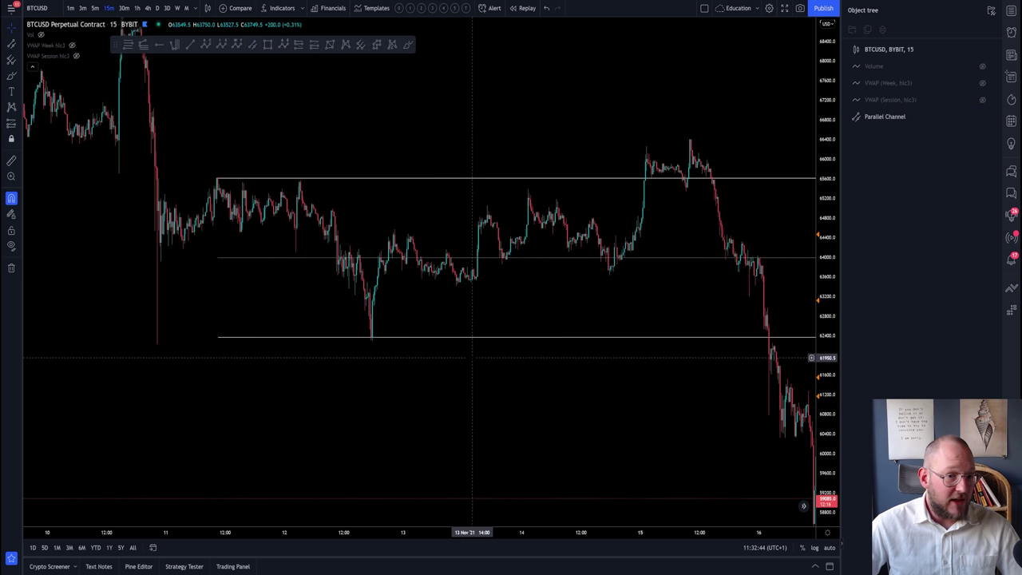
{"action": "left_click_drag", "start_coordinate": [538, 385], "coordinate": [395, 422]}
{"action": "scroll", "coordinate": [498, 399], "scroll_direction": "down", "scroll_amount": 2}
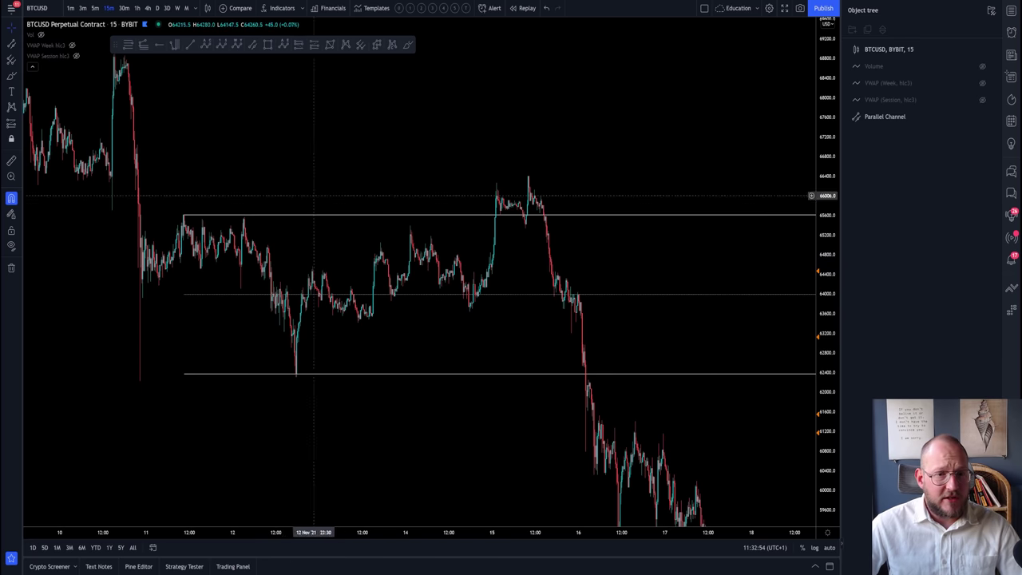
Brush ellipses around swings in the lower band and near the middle line, undoing some of them
{"action": "left_click", "coordinate": [408, 44]}
{"action": "left_click_drag", "start_coordinate": [323, 231], "coordinate": [332, 217]}
{"action": "mouse_move", "coordinate": [238, 327]}
{"action": "left_mouse_down"}
{"action": "mouse_move", "coordinate": [218, 332]}
{"action": "mouse_move", "coordinate": [240, 317]}
{"action": "left_mouse_up"}
{"action": "mouse_move", "coordinate": [471, 337]}
{"action": "left_mouse_down"}
{"action": "mouse_move", "coordinate": [471, 363]}
{"action": "mouse_move", "coordinate": [403, 324]}
{"action": "left_mouse_up"}
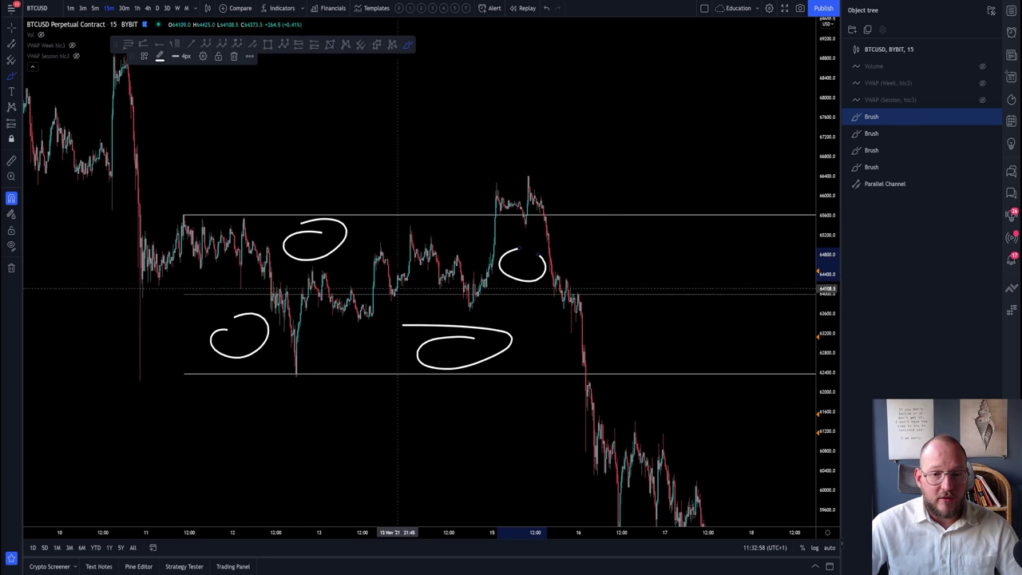
{"action": "key", "text": "ctrl+z"}
{"action": "key", "text": "ctrl+z"}
{"action": "key", "text": "ctrl+z"}
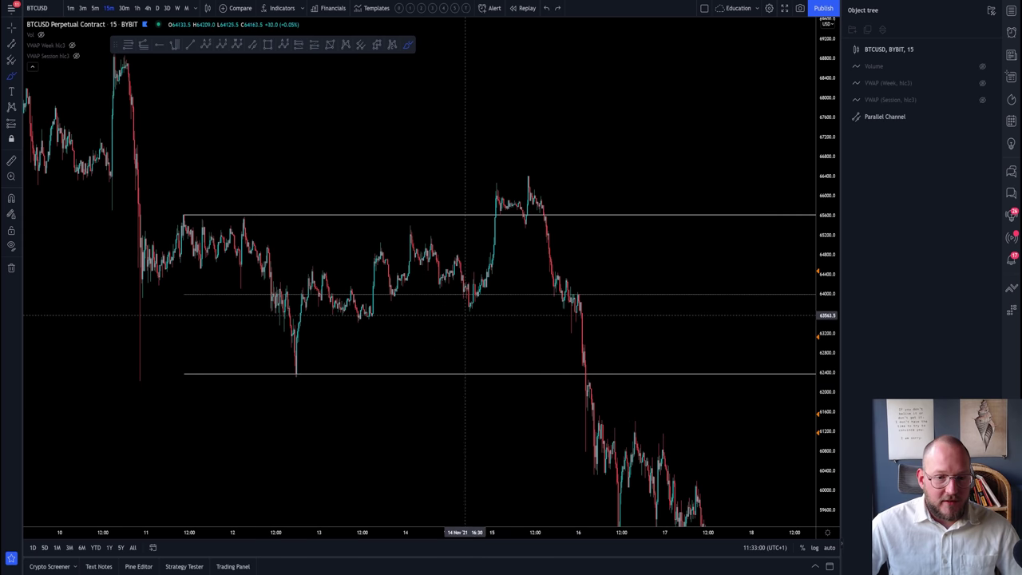
{"action": "mouse_move", "coordinate": [459, 284]}
{"action": "left_mouse_down"}
{"action": "mouse_move", "coordinate": [486, 290]}
{"action": "mouse_move", "coordinate": [455, 283]}
{"action": "left_mouse_up"}
{"action": "left_click_drag", "start_coordinate": [386, 288], "coordinate": [384, 290]}
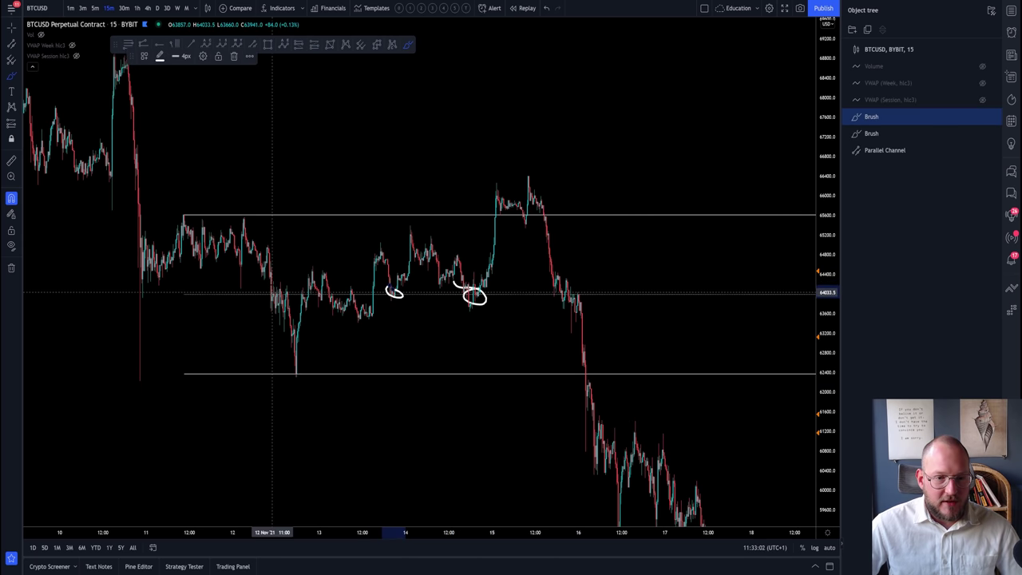
{"action": "left_click_drag", "start_coordinate": [272, 289], "coordinate": [368, 289]}
{"action": "key", "text": "ctrl+z"}
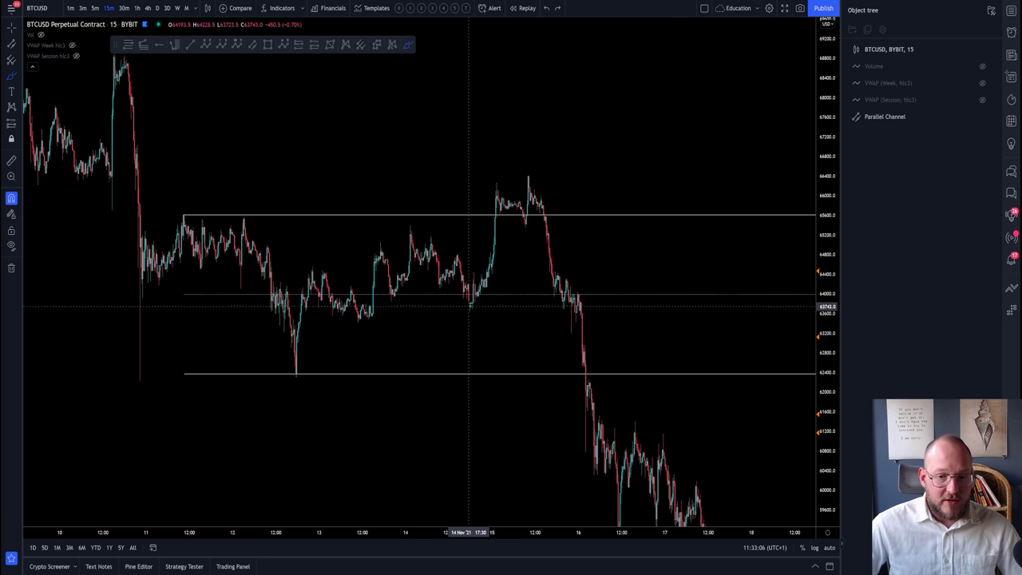
Trace the rally to the peak and the drop after it, then undo the drop stroke
{"action": "mouse_move", "coordinate": [470, 305]}
{"action": "left_mouse_down"}
{"action": "mouse_move", "coordinate": [496, 188]}
{"action": "mouse_move", "coordinate": [520, 204]}
{"action": "mouse_move", "coordinate": [526, 222]}
{"action": "mouse_move", "coordinate": [529, 177]}
{"action": "mouse_move", "coordinate": [515, 184]}
{"action": "mouse_move", "coordinate": [545, 216]}
{"action": "mouse_move", "coordinate": [559, 281]}
{"action": "mouse_move", "coordinate": [578, 306]}
{"action": "left_mouse_up"}
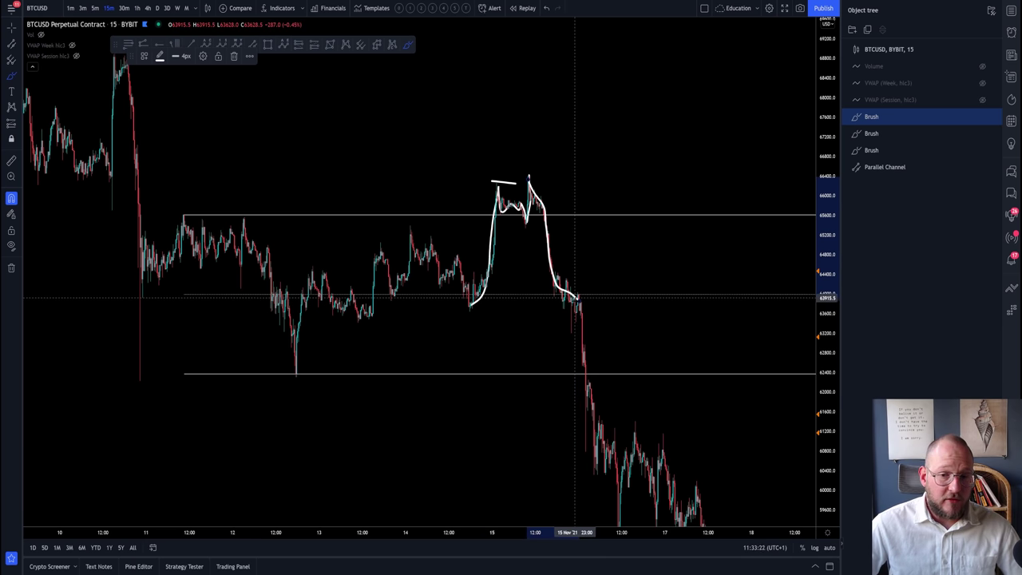
{"action": "left_click_drag", "start_coordinate": [578, 305], "coordinate": [598, 423]}
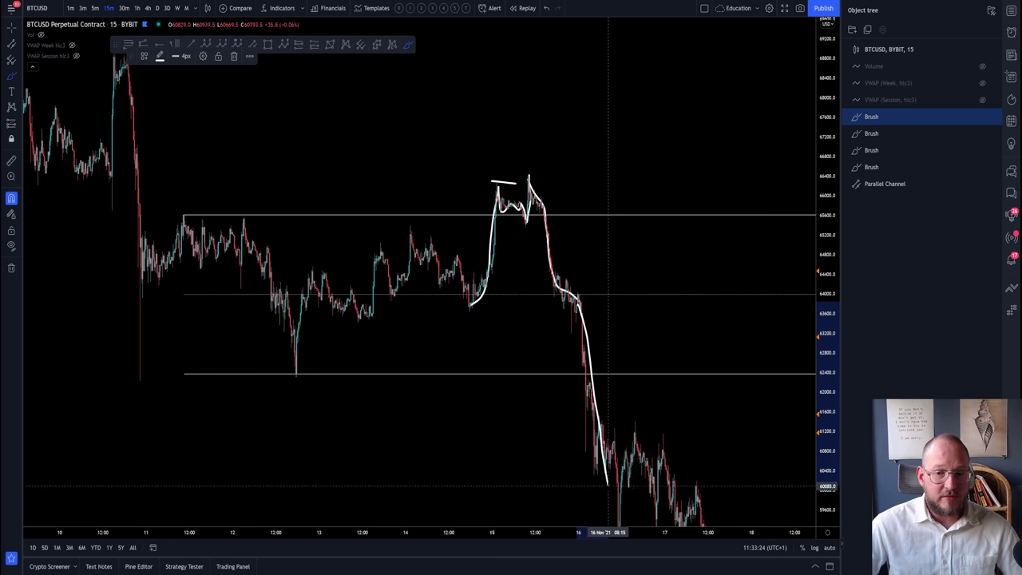
{"action": "key", "text": "ctrl+z"}
{"action": "key", "text": "ctrl+z"}
{"action": "key", "text": "ctrl+z"}
{"action": "key", "text": "ctrl+z"}
{"action": "key", "text": "ctrl+z"}
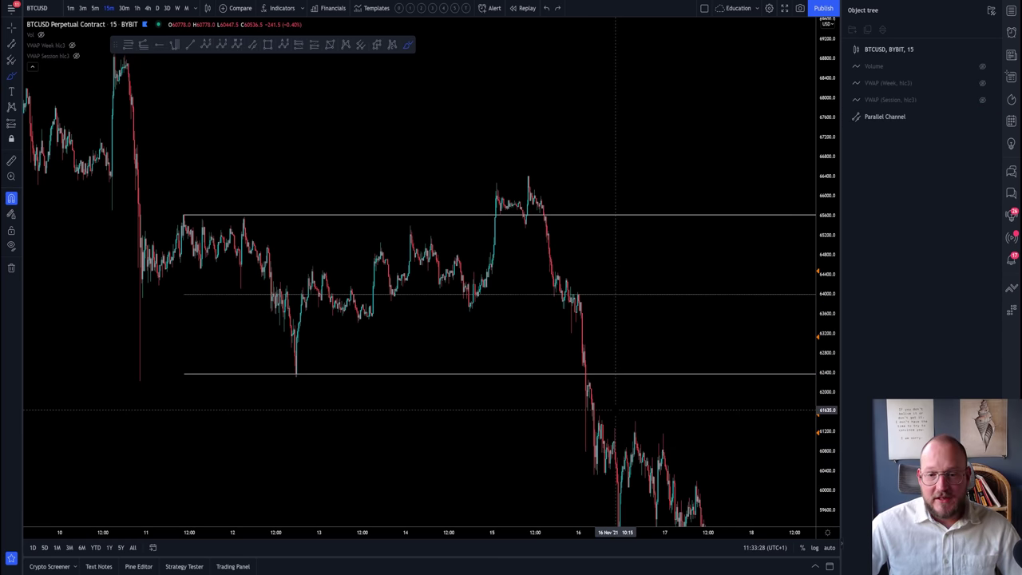
Draw a Fib retracement from the 10 Nov high near 69,182 down to the range low
{"action": "scroll", "coordinate": [371, 143], "scroll_direction": "down", "scroll_amount": 2}
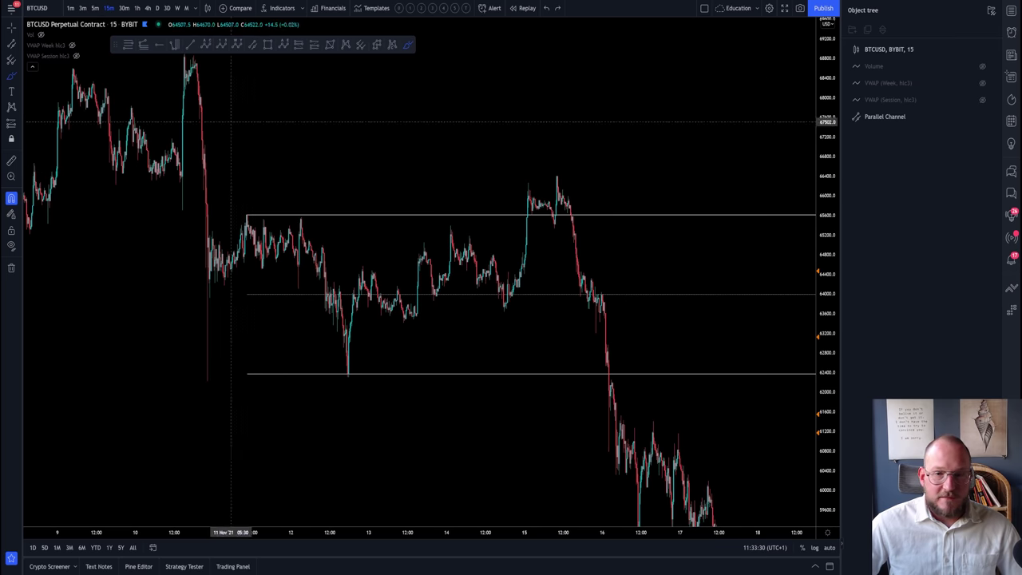
{"action": "left_click_drag", "start_coordinate": [127, 217], "coordinate": [168, 319]}
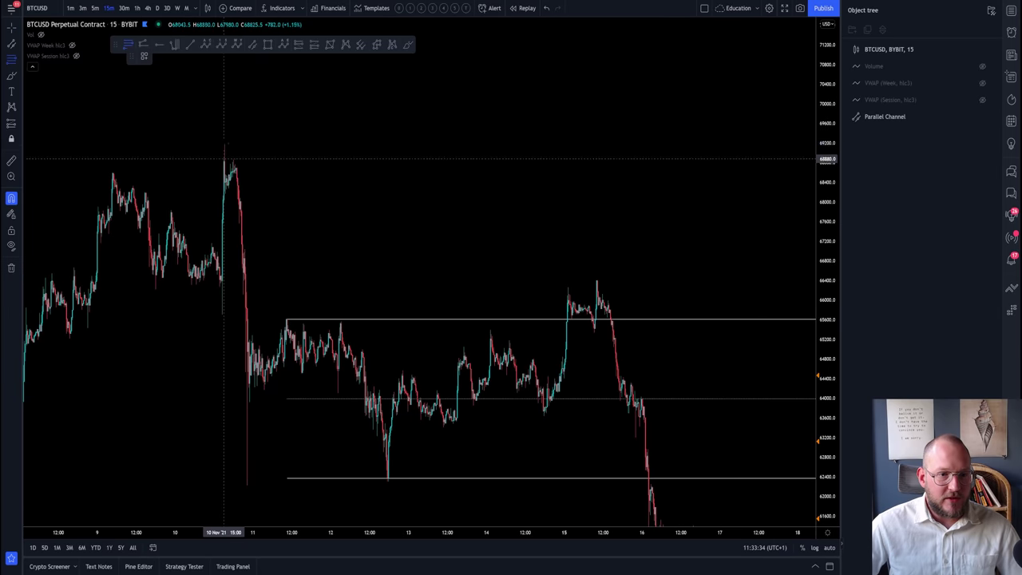
{"action": "key", "text": "alt+f"}
{"action": "left_click", "coordinate": [648, 471]}
{"action": "left_click_drag", "start_coordinate": [648, 471], "coordinate": [574, 487]}
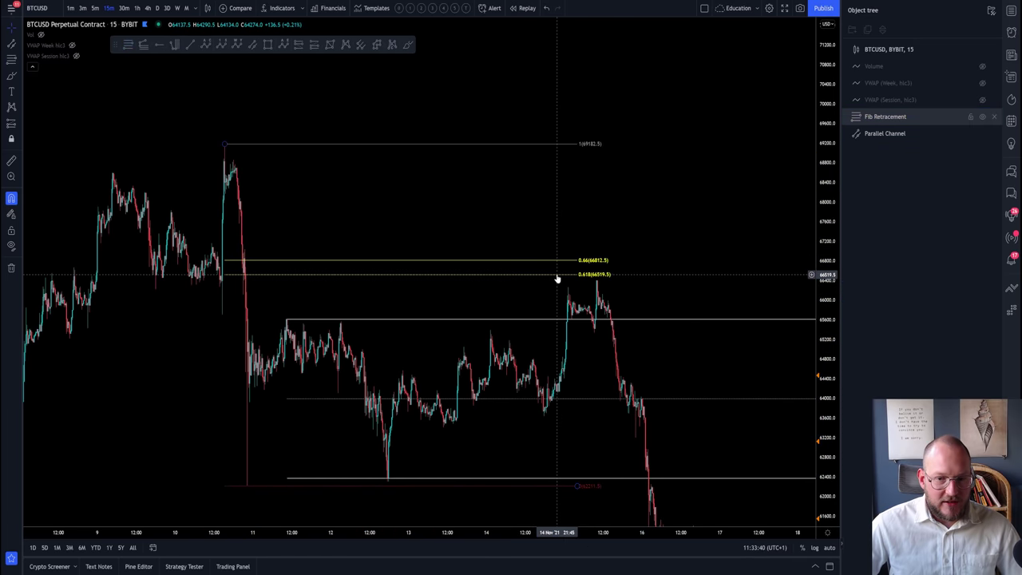
Re-anchor the Fib top on the high and zoom to its 0.66 (66,812.5) and 0.618 (66,519.5) levels
{"action": "left_click_drag", "start_coordinate": [557, 275], "coordinate": [598, 275]}
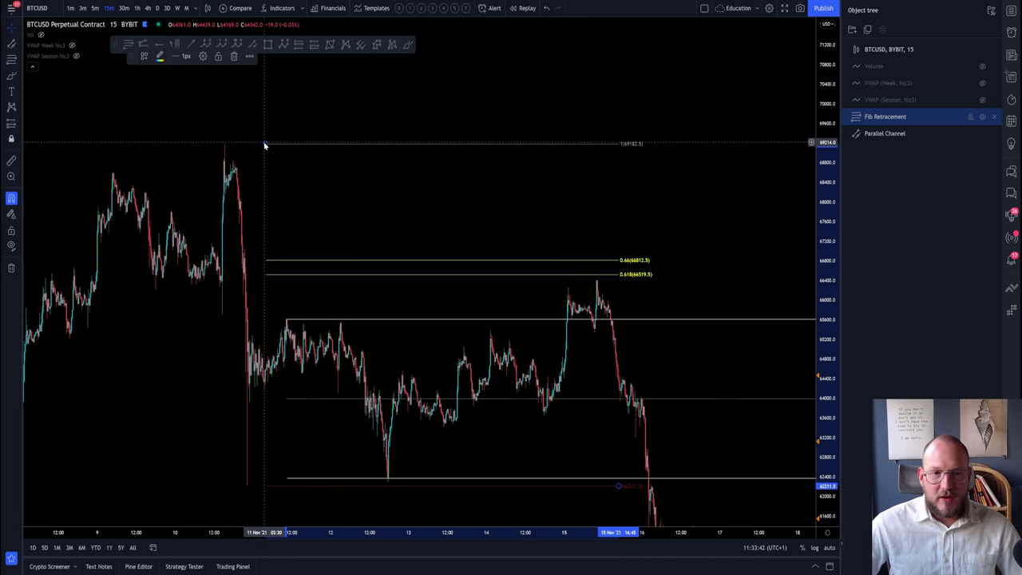
{"action": "left_click_drag", "start_coordinate": [265, 144], "coordinate": [225, 146]}
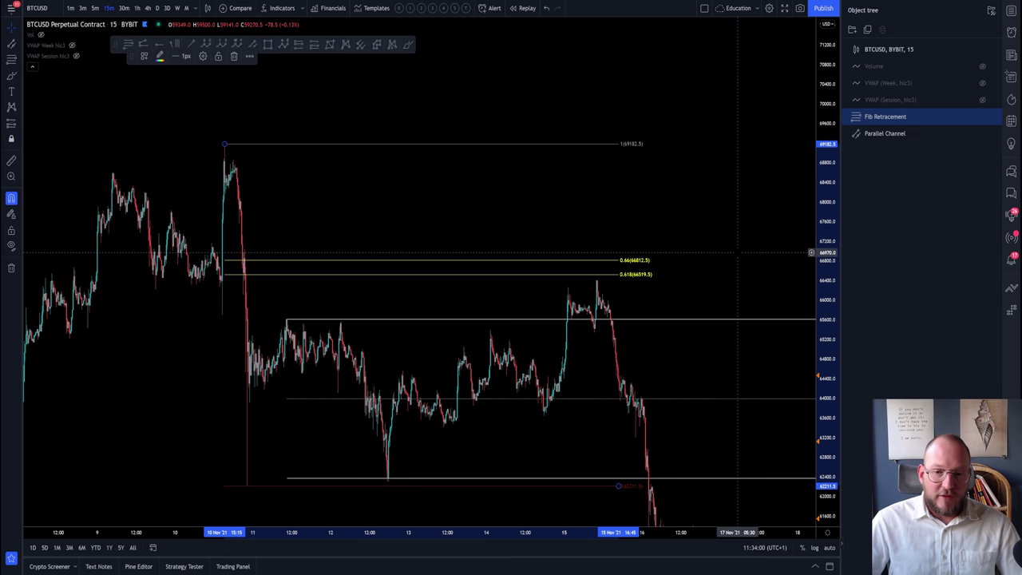
{"action": "scroll", "coordinate": [737, 252], "scroll_direction": "up", "scroll_amount": 3}
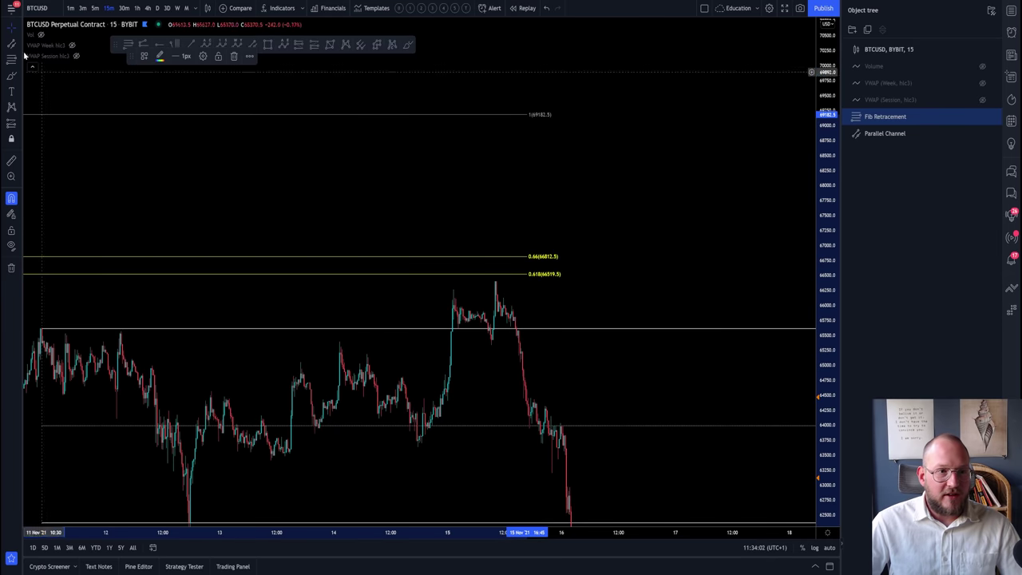
{"action": "left_click_drag", "start_coordinate": [412, 266], "coordinate": [451, 233]}
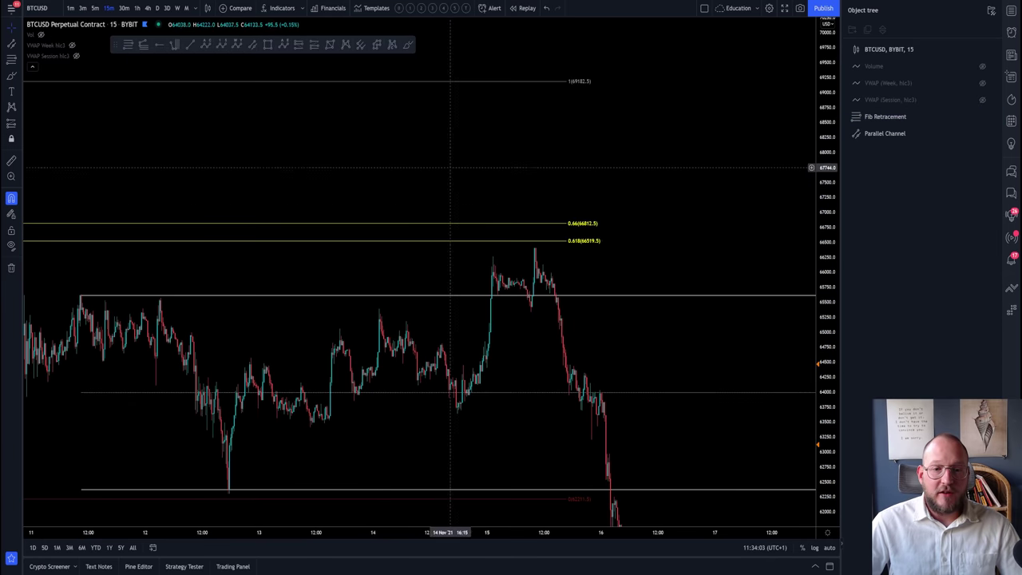
{"action": "left_click", "coordinate": [406, 44]}
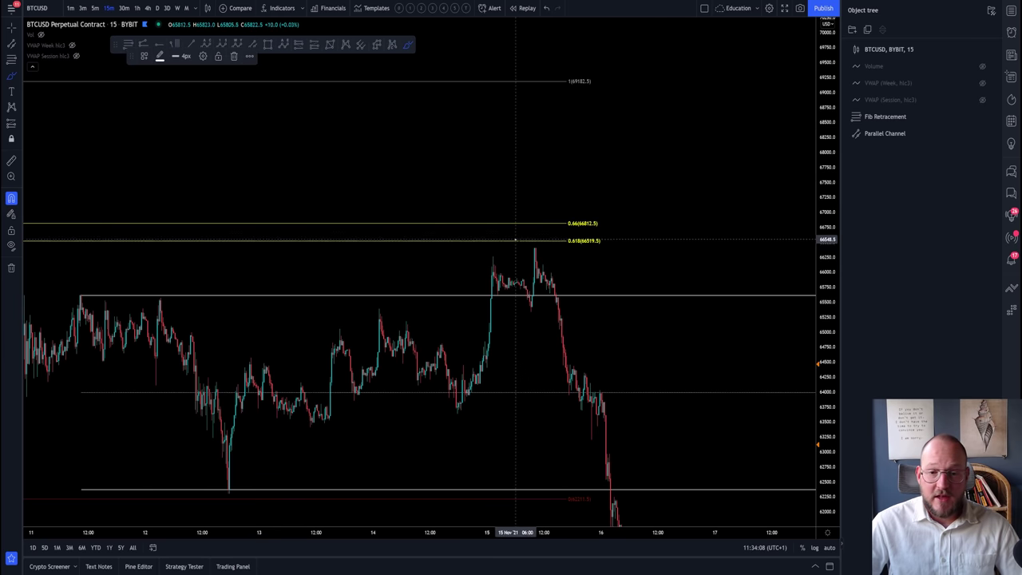
{"action": "mouse_move", "coordinate": [520, 237]}
{"action": "left_mouse_down"}
{"action": "mouse_move", "coordinate": [550, 275]}
{"action": "mouse_move", "coordinate": [522, 238]}
{"action": "left_mouse_up"}
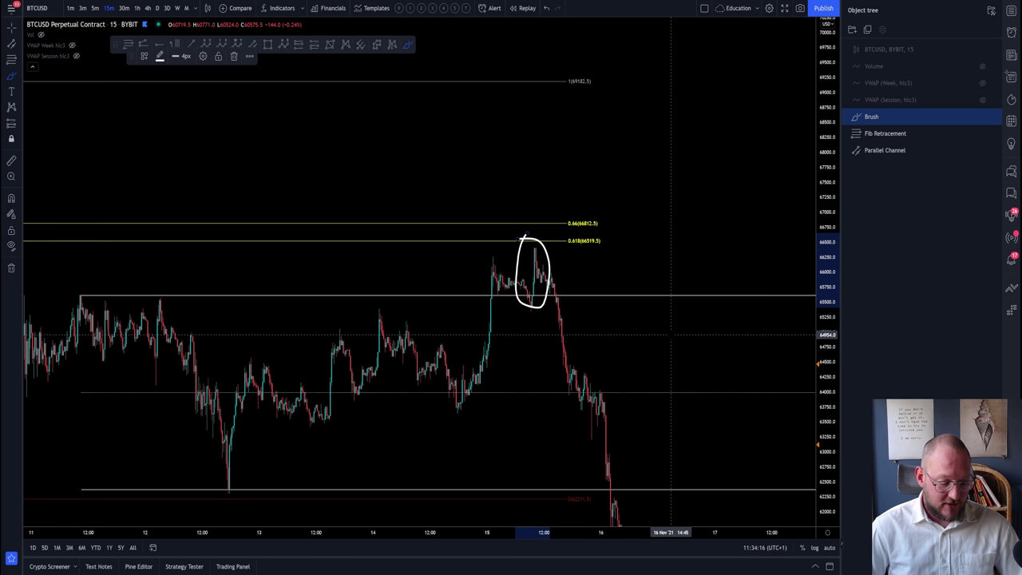
{"action": "key", "text": "ctrl+z"}
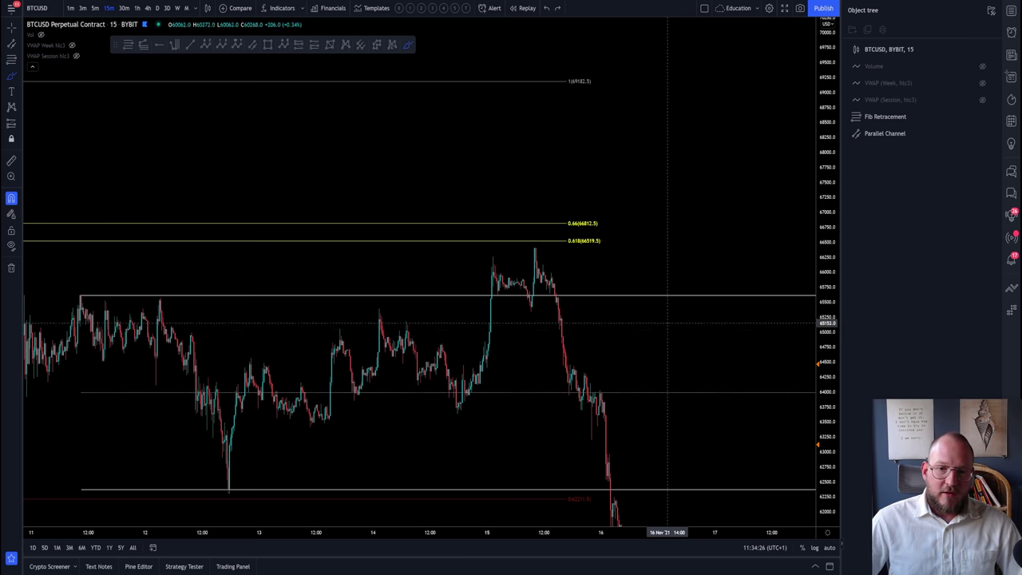
{"action": "mouse_move", "coordinate": [531, 243]}
{"action": "left_mouse_down"}
{"action": "mouse_move", "coordinate": [539, 257]}
{"action": "mouse_move", "coordinate": [531, 249]}
{"action": "left_mouse_up"}
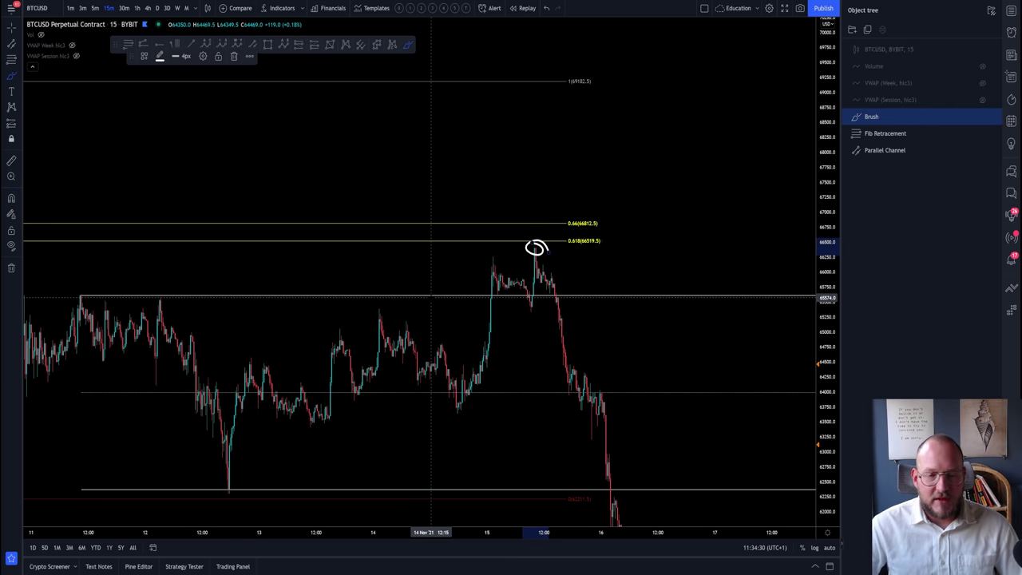
{"action": "key", "text": "Delete"}
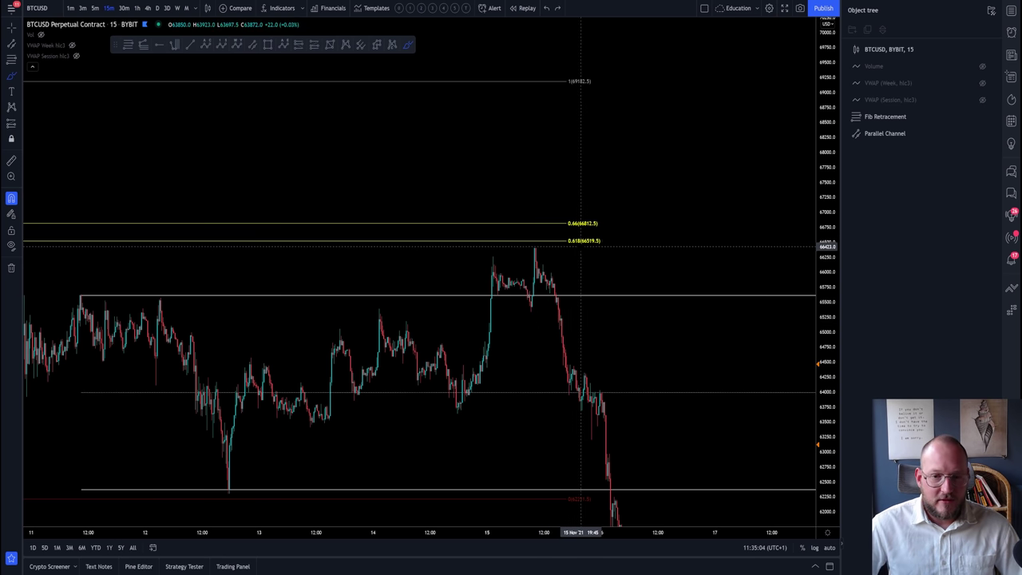
{"action": "mouse_move", "coordinate": [536, 257]}
{"action": "left_mouse_down"}
{"action": "mouse_move", "coordinate": [548, 249]}
{"action": "mouse_move", "coordinate": [531, 245]}
{"action": "left_mouse_up"}
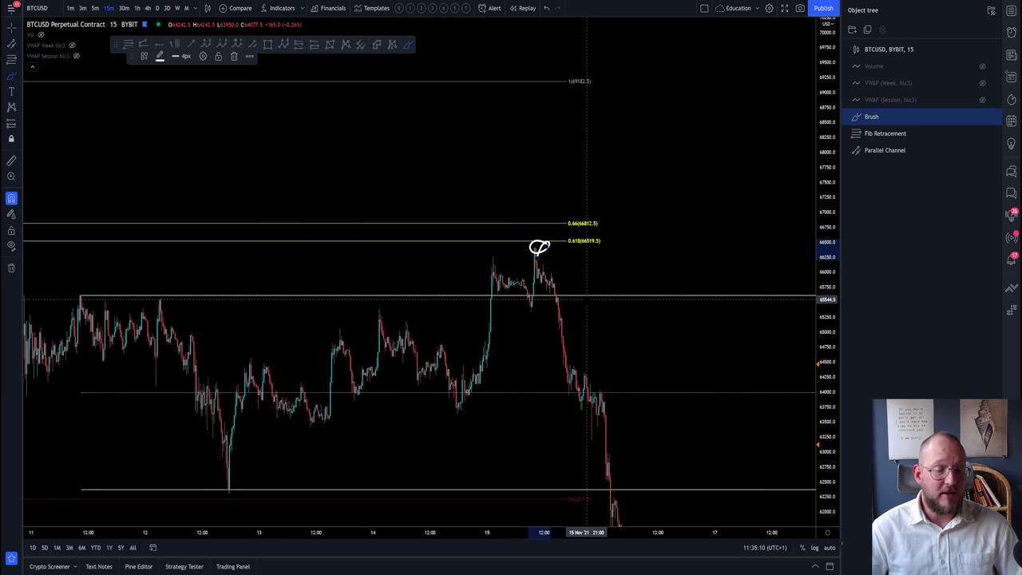
{"action": "key", "text": "Delete"}
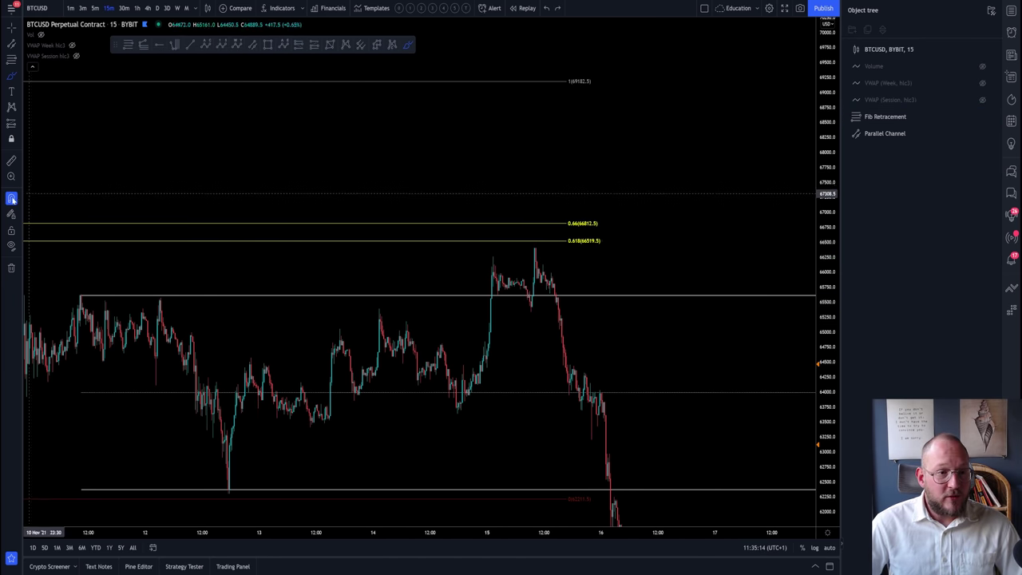
Delete the stroke drawn from the price peak and switch to daily candles
{"action": "left_click_drag", "start_coordinate": [535, 251], "coordinate": [559, 295]}
{"action": "key", "text": "Delete"}
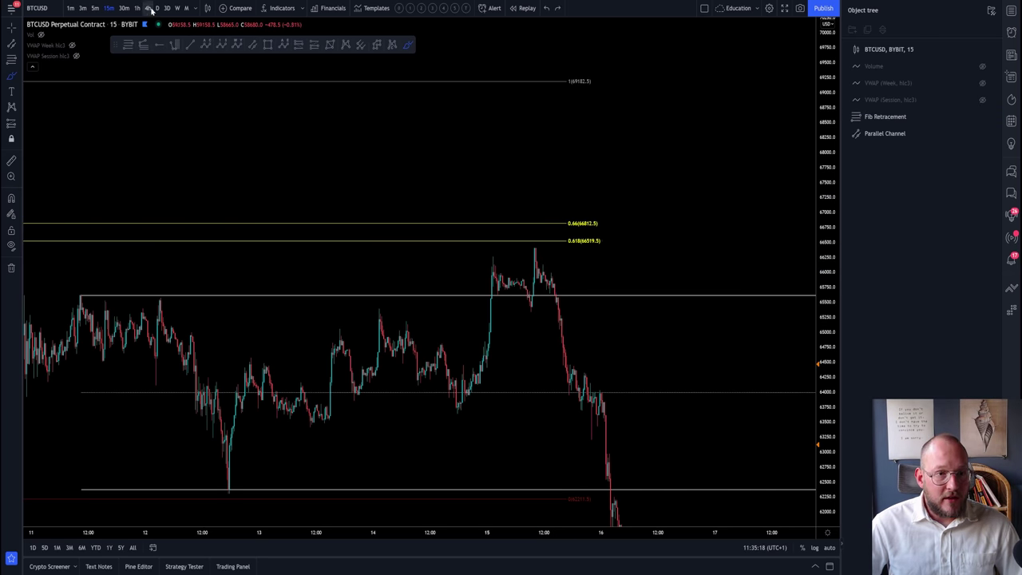
{"action": "left_click", "coordinate": [158, 8]}
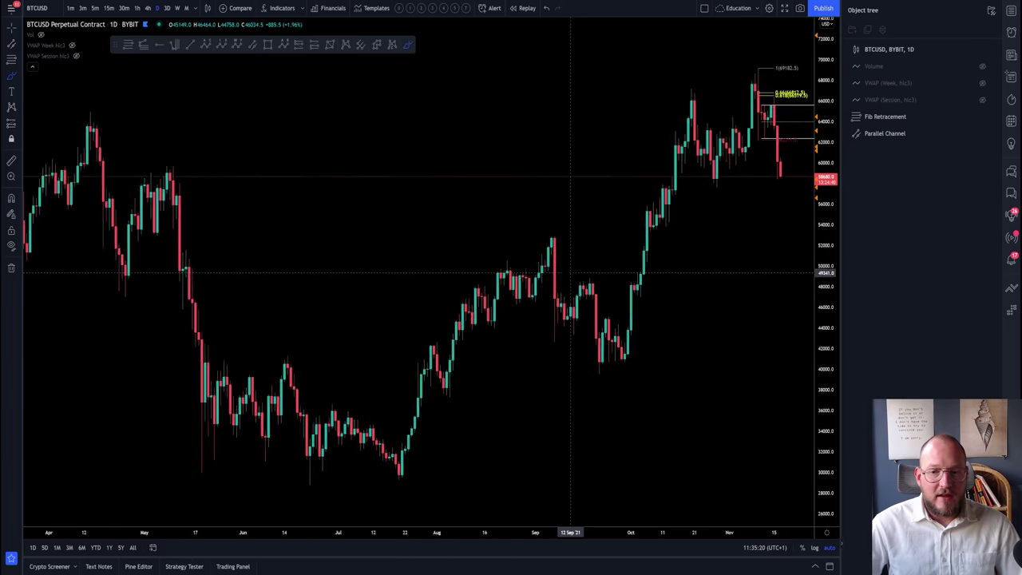
{"action": "scroll", "coordinate": [532, 252], "scroll_direction": "up", "scroll_amount": 5}
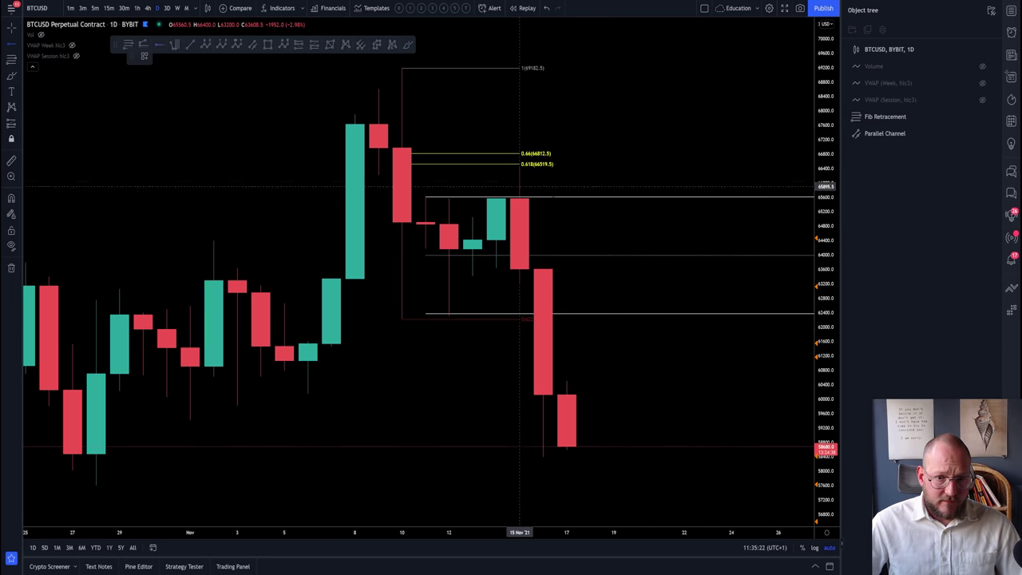
Turn on magnet snapping and switch the chart to 15-minute candles
{"action": "left_click", "coordinate": [11, 198]}
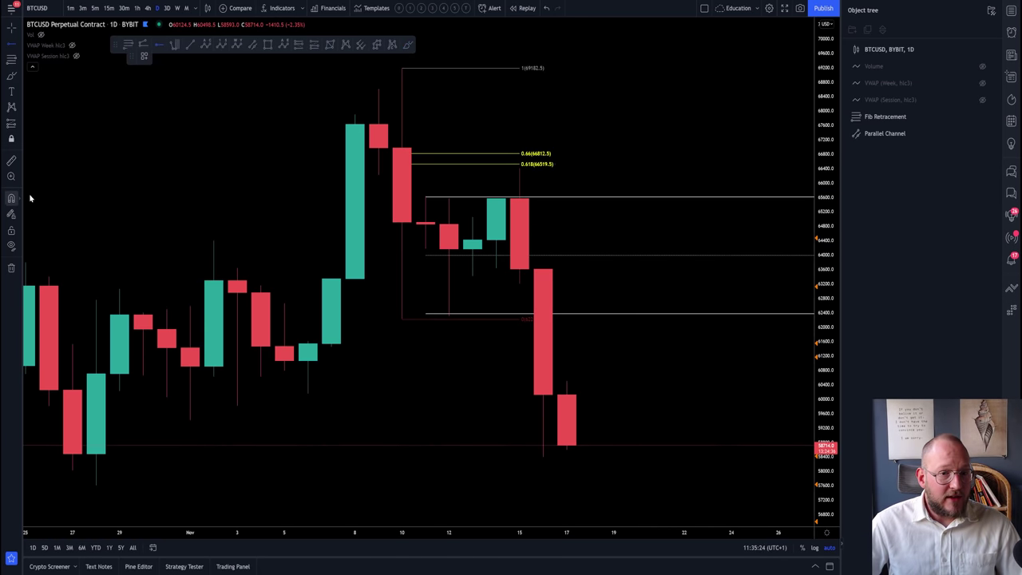
{"action": "left_click", "coordinate": [523, 201]}
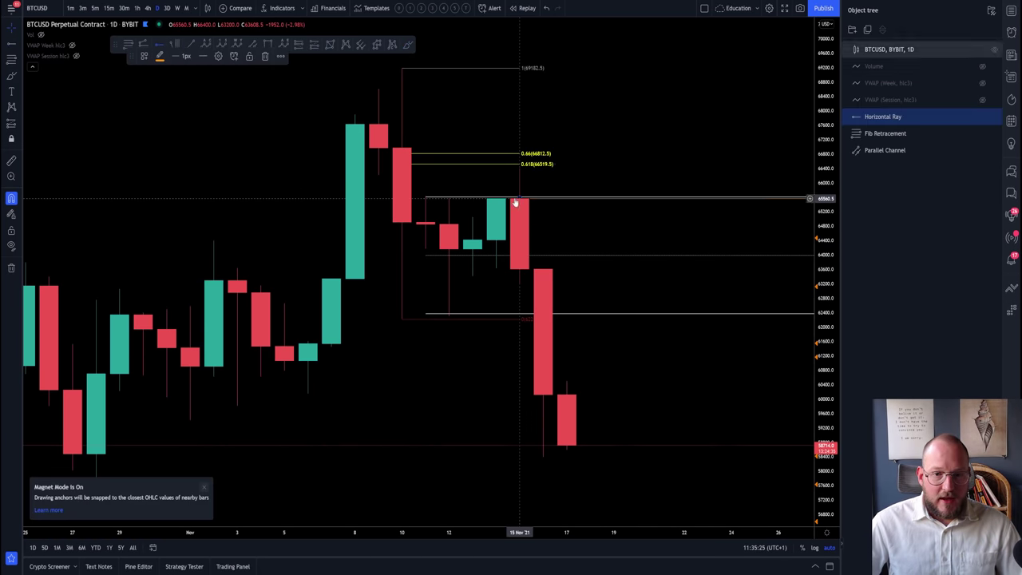
{"action": "left_click", "coordinate": [109, 8]}
{"action": "scroll", "coordinate": [497, 145], "scroll_direction": "down", "scroll_amount": 10}
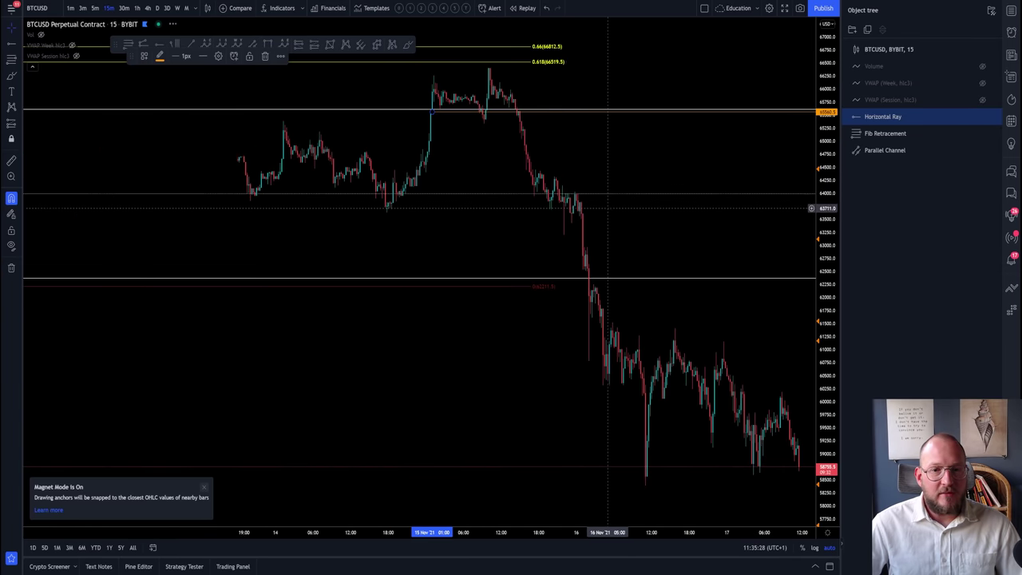
Zoom out to show the 10–17 November move and deselect the horizontal ray
{"action": "scroll", "coordinate": [597, 206], "scroll_direction": "down", "scroll_amount": 2}
{"action": "scroll", "coordinate": [597, 204], "scroll_direction": "up", "scroll_amount": 4}
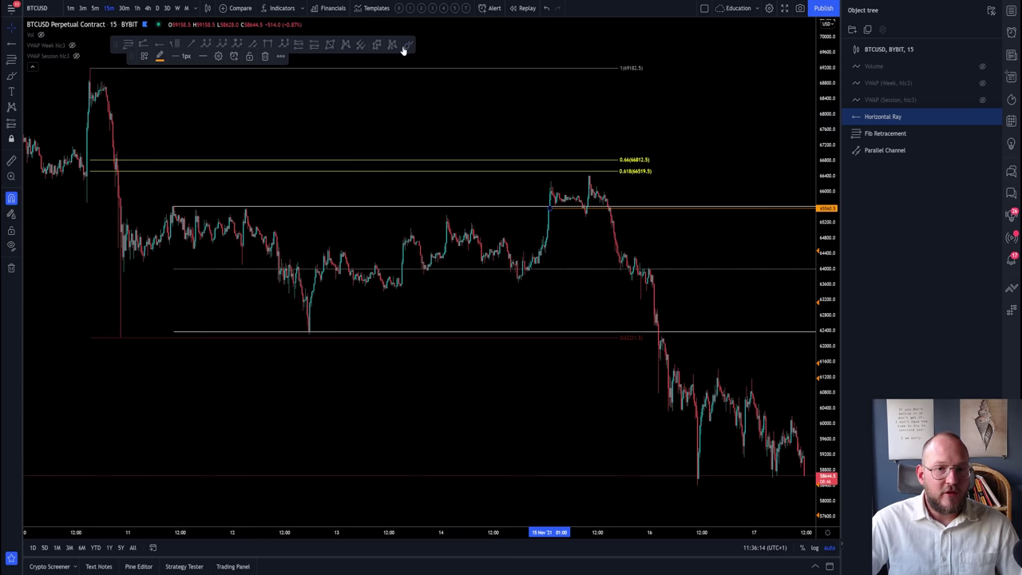
{"action": "left_click", "coordinate": [404, 140]}
Make the VWAP Session line visible and delete the brush circles around the 10 November spike
{"action": "left_click", "coordinate": [76, 56]}
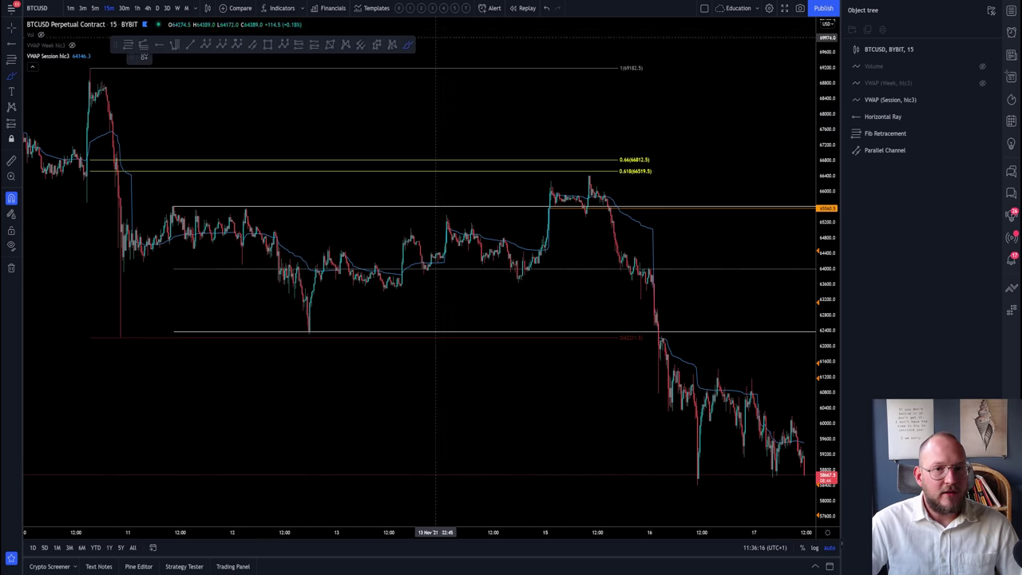
{"action": "mouse_move", "coordinate": [70, 76]}
{"action": "left_mouse_down"}
{"action": "mouse_move", "coordinate": [100, 82]}
{"action": "mouse_move", "coordinate": [116, 341]}
{"action": "mouse_move", "coordinate": [68, 148]}
{"action": "mouse_move", "coordinate": [76, 95]}
{"action": "left_mouse_up"}
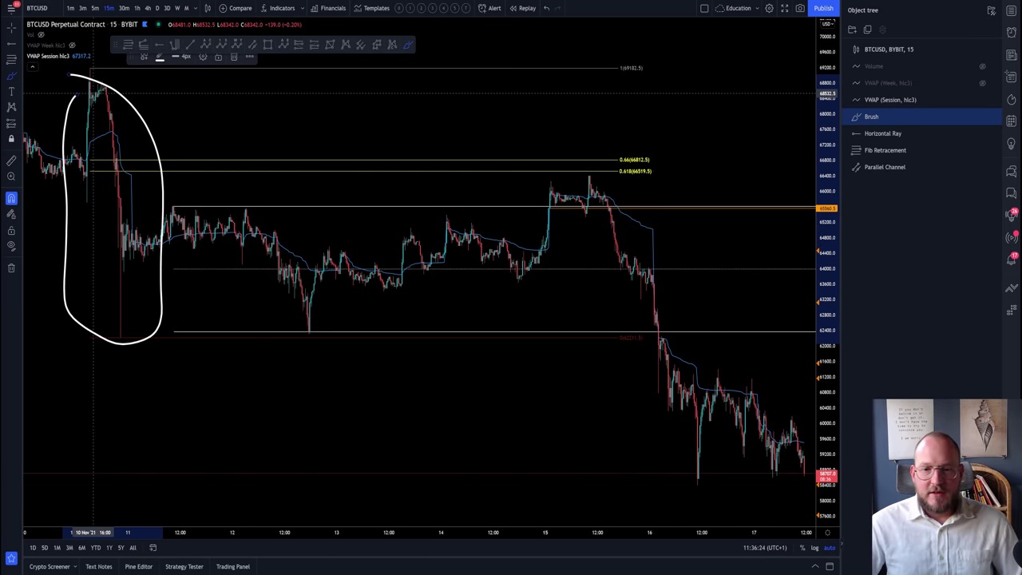
{"action": "key", "text": "Delete"}
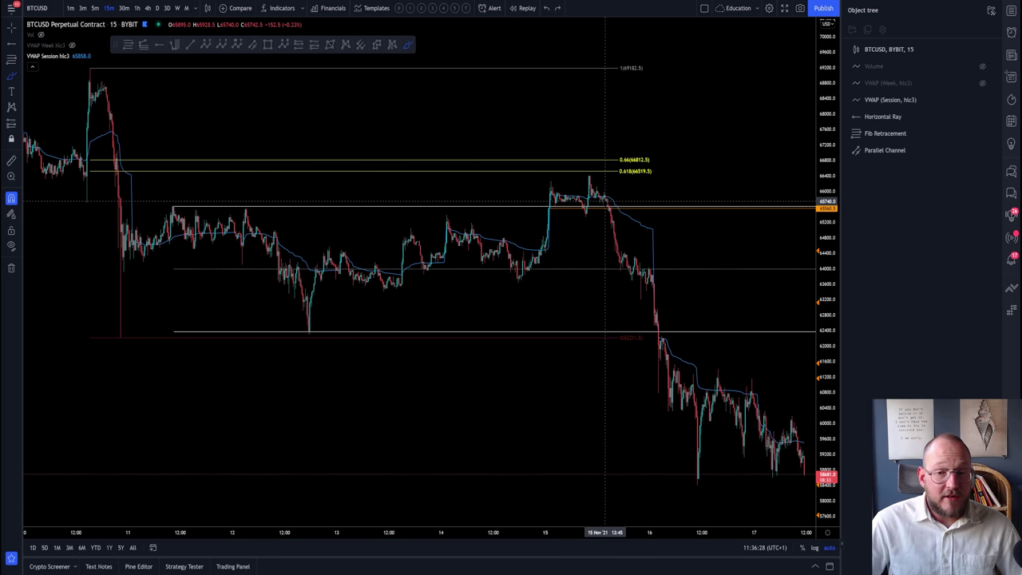
{"action": "key", "text": "ctrl+z"}
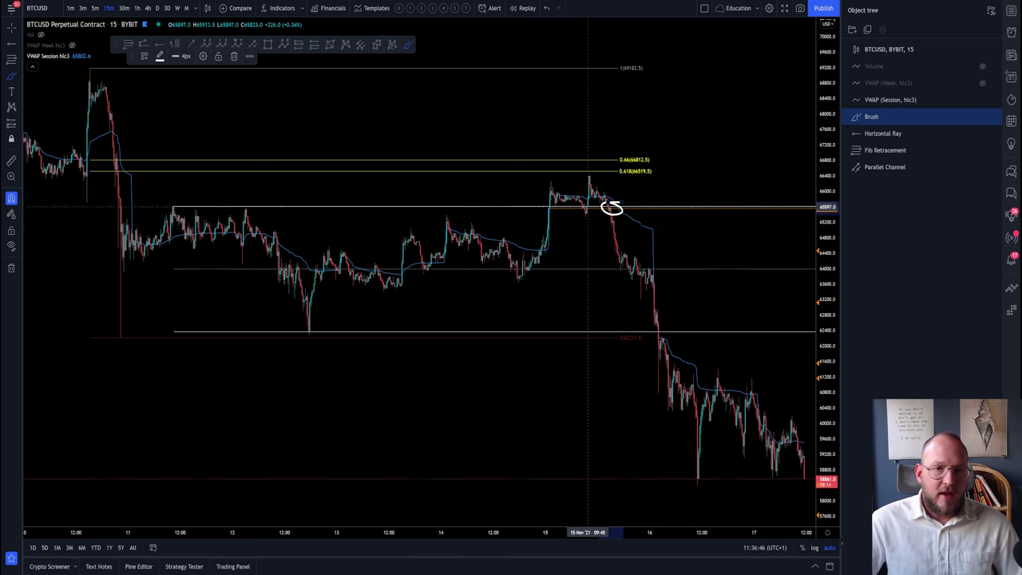
{"action": "key", "text": "Delete"}
{"action": "scroll", "coordinate": [571, 229], "scroll_direction": "down", "scroll_amount": 3}
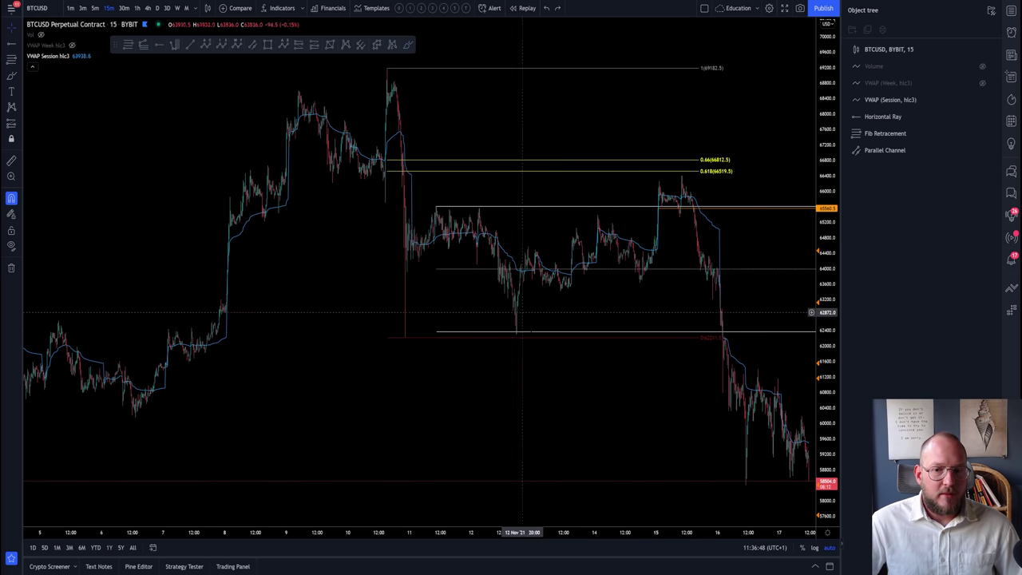
Select the Brush tool and put the BTCUSD chart on 1-hour candles
{"action": "scroll", "coordinate": [495, 313], "scroll_direction": "right", "scroll_amount": 5}
{"action": "scroll", "coordinate": [559, 467], "scroll_direction": "up", "scroll_amount": 3}
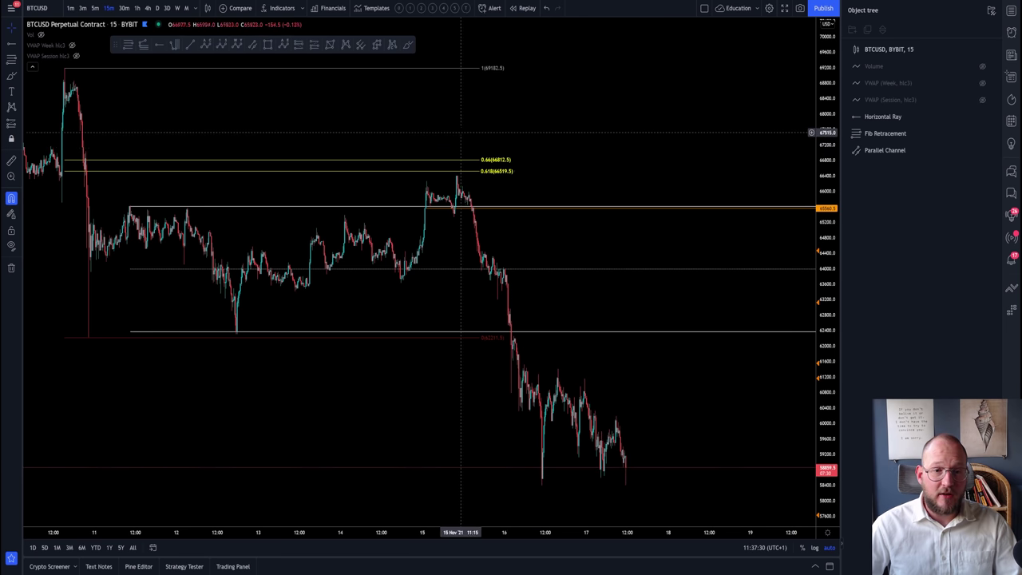
{"action": "scroll", "coordinate": [345, 114], "scroll_direction": "down", "scroll_amount": 3}
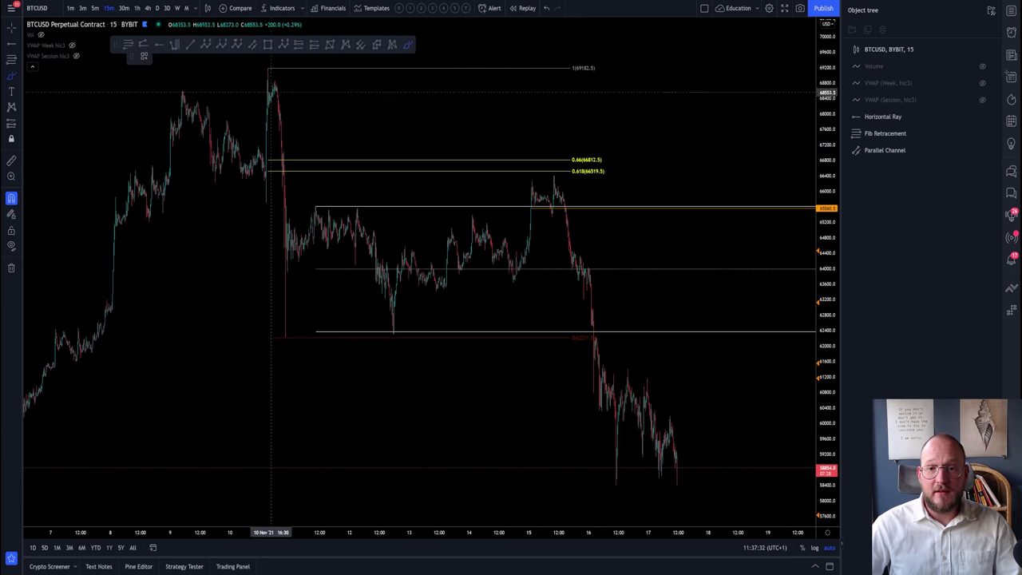
{"action": "left_click", "coordinate": [408, 44]}
{"action": "left_click", "coordinate": [137, 8]}
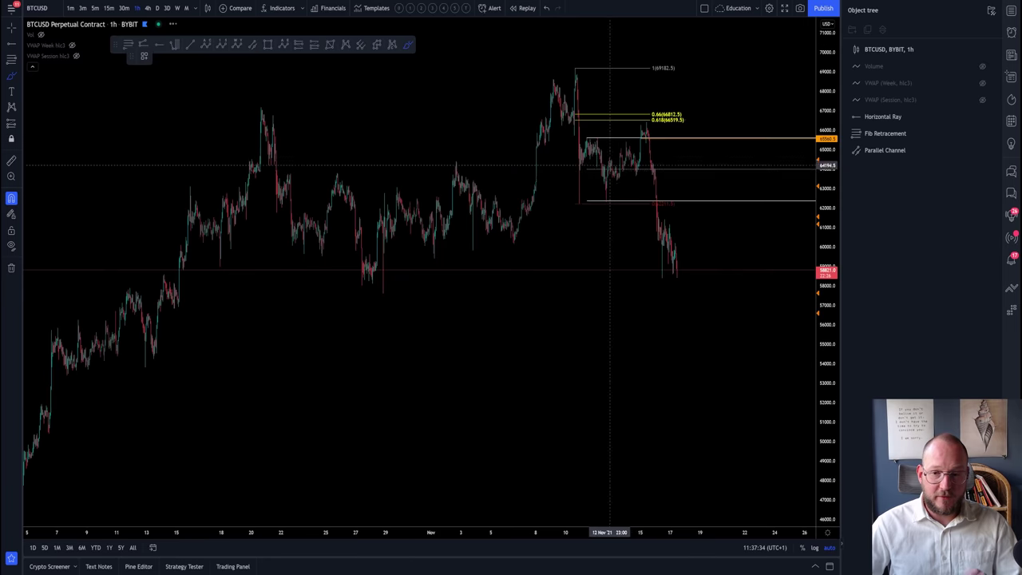
Delete the Horizontal Ray, Fib Retracement and Parallel Channel drawings from the Object tree
{"action": "left_click", "coordinate": [875, 117]}
{"action": "left_click", "coordinate": [895, 151], "text": "shift"}
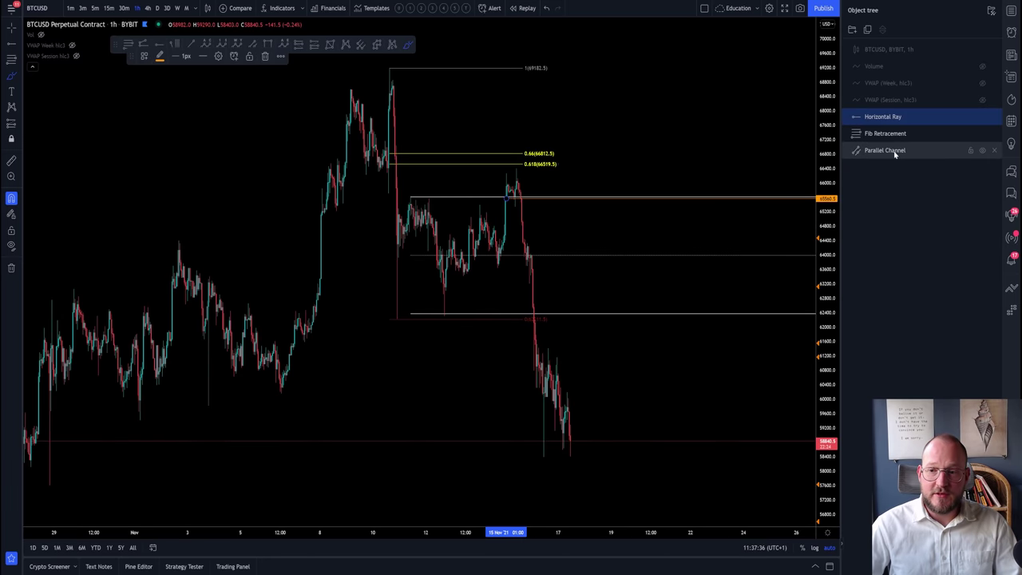
{"action": "left_click", "coordinate": [994, 118]}
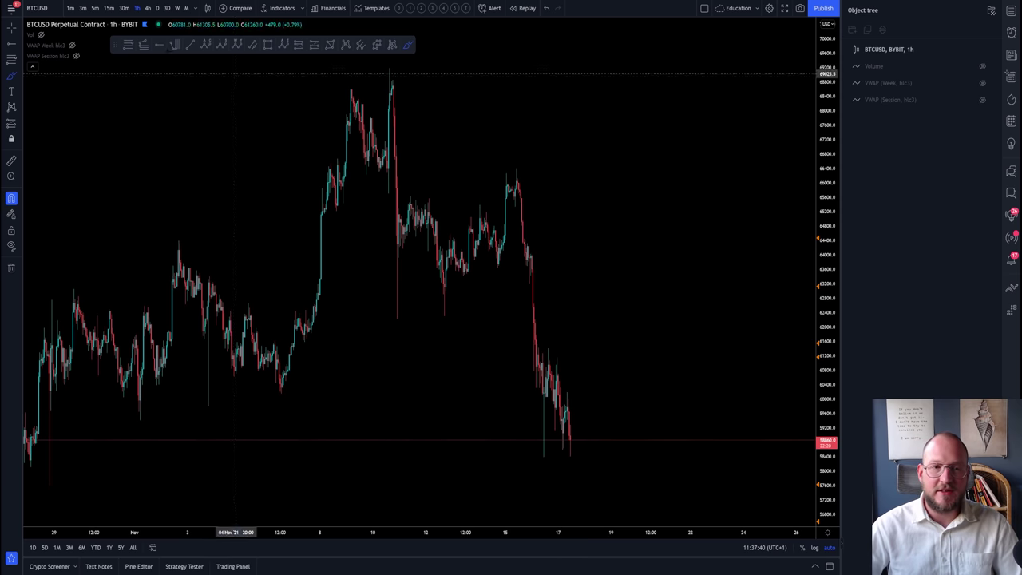
Switch the chart back to 4-hour candles
{"action": "left_click", "coordinate": [147, 8]}
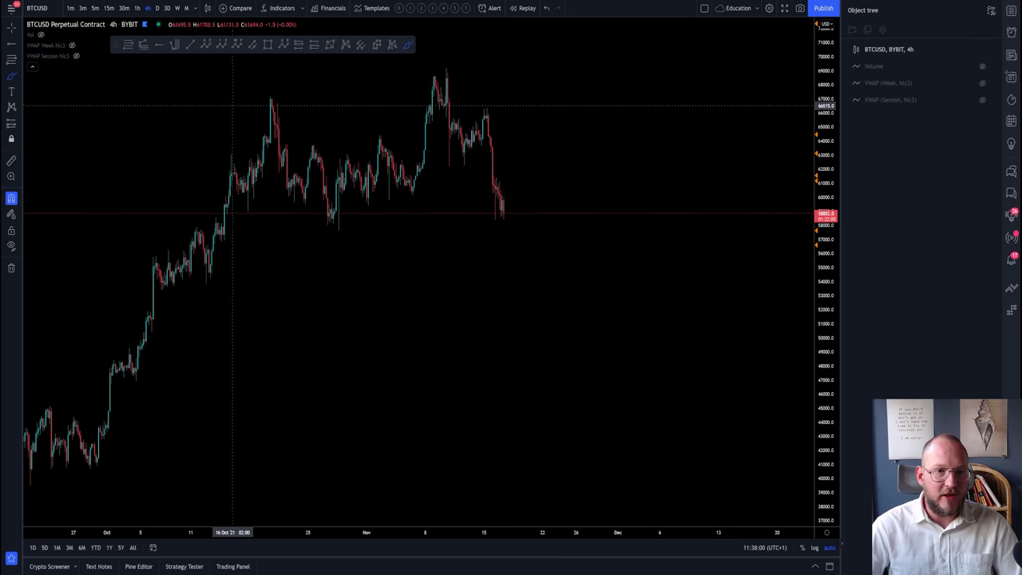
{"action": "scroll", "coordinate": [231, 107], "scroll_direction": "up", "scroll_amount": 3}
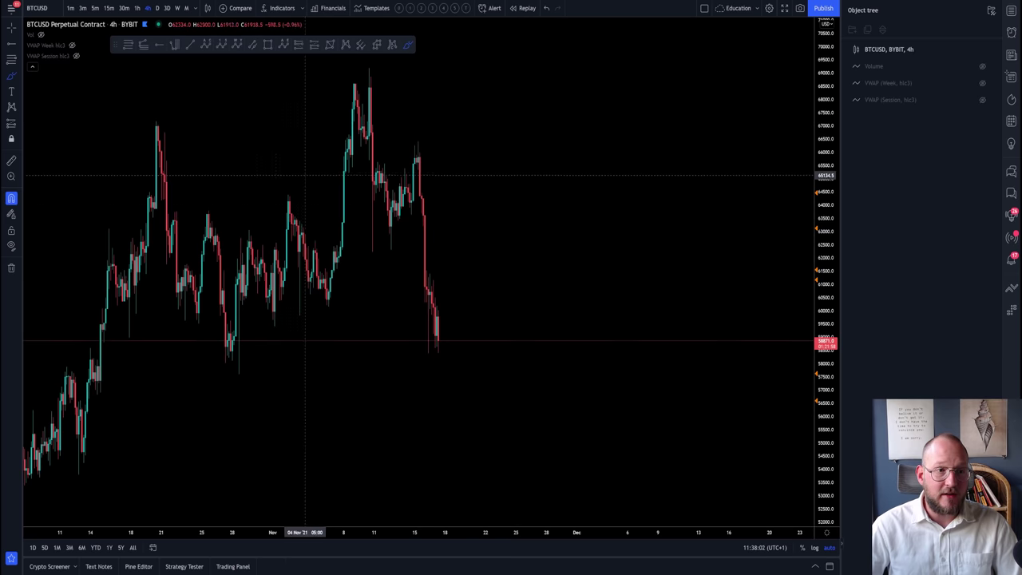
{"action": "scroll", "coordinate": [589, 199], "scroll_direction": "down", "scroll_amount": 3}
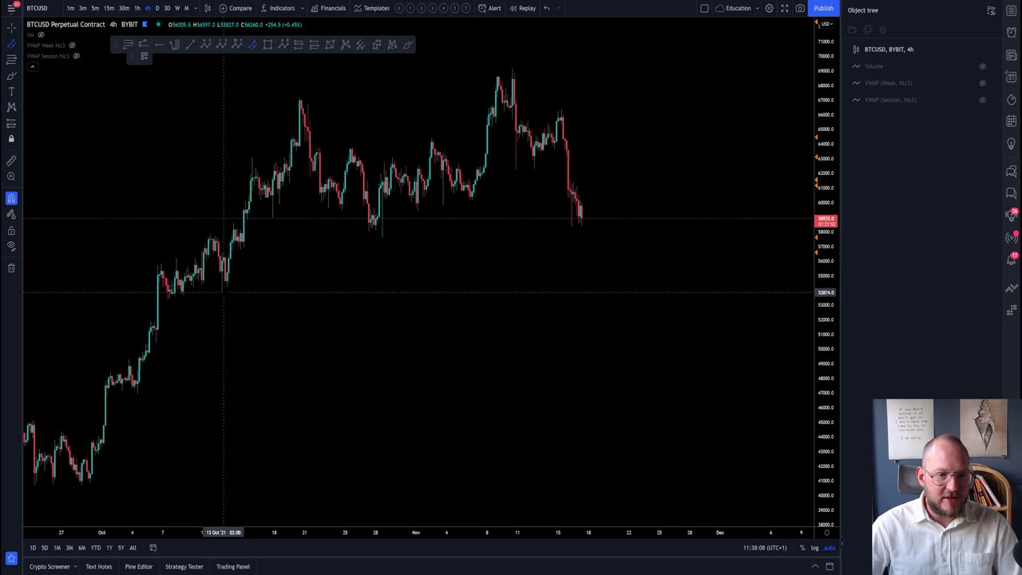
Draw a rising parallel channel from the 12 Oct low through the 28 Oct low, with its width at the 20 Oct peak
{"action": "left_click", "coordinate": [222, 294]}
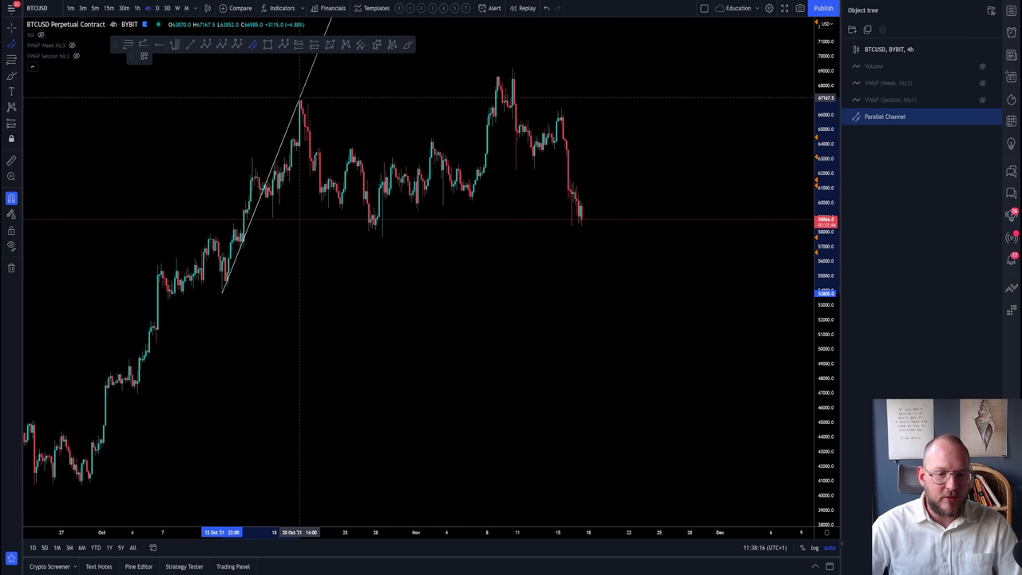
{"action": "left_click", "coordinate": [381, 237]}
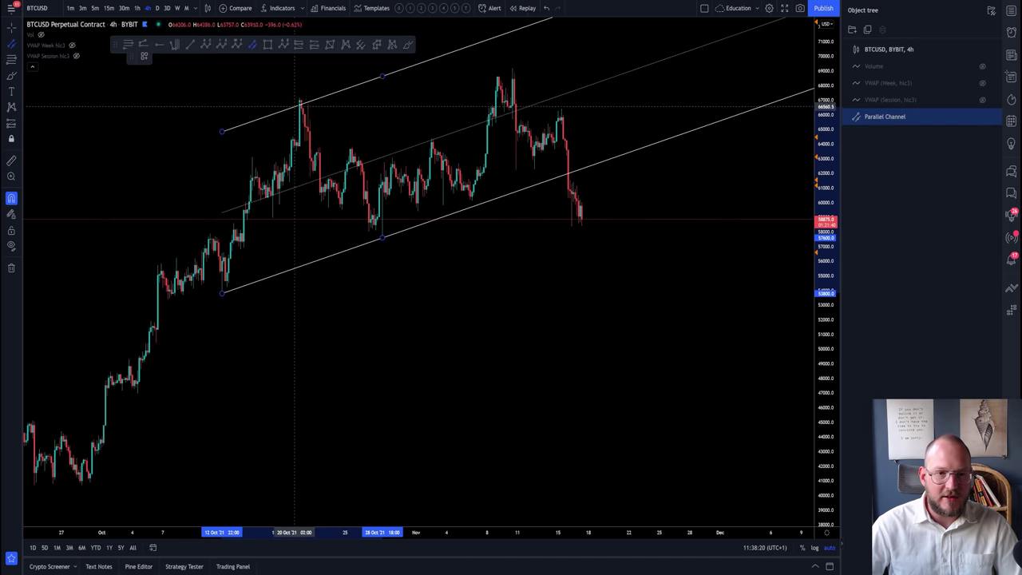
{"action": "left_click", "coordinate": [301, 97]}
{"action": "left_click", "coordinate": [435, 266]}
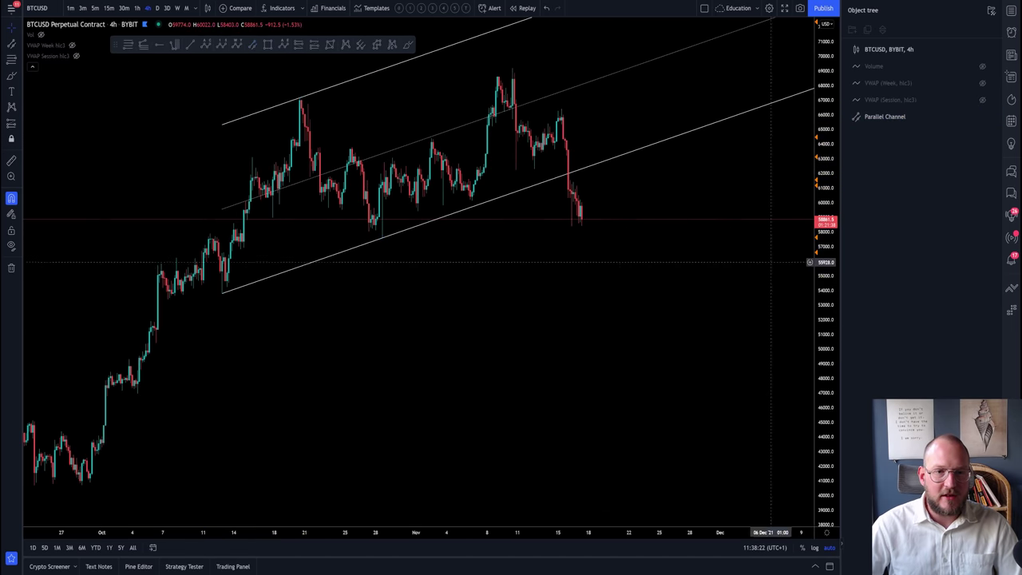
{"action": "left_click_drag", "start_coordinate": [623, 297], "coordinate": [634, 356]}
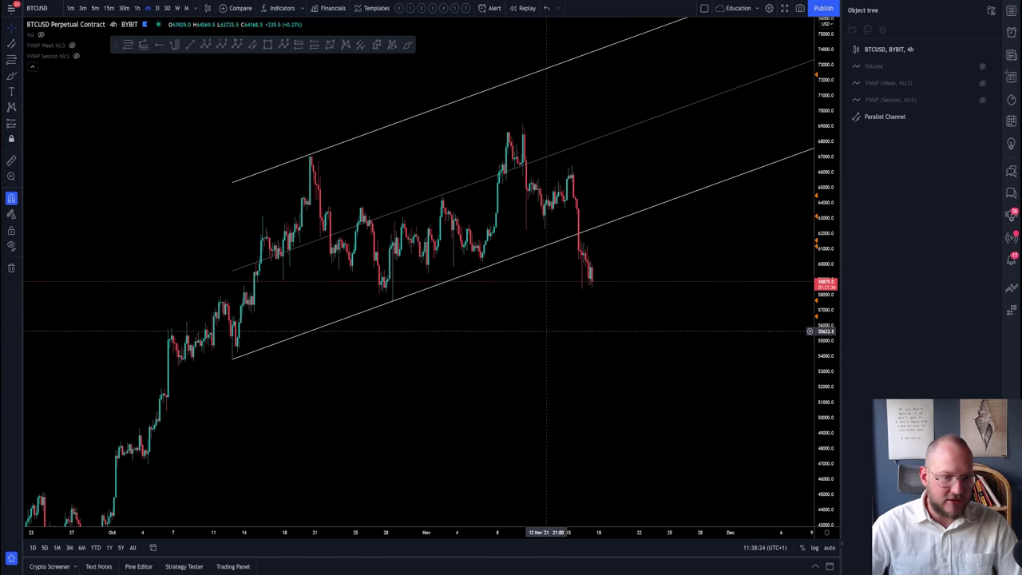
{"action": "left_click", "coordinate": [405, 45]}
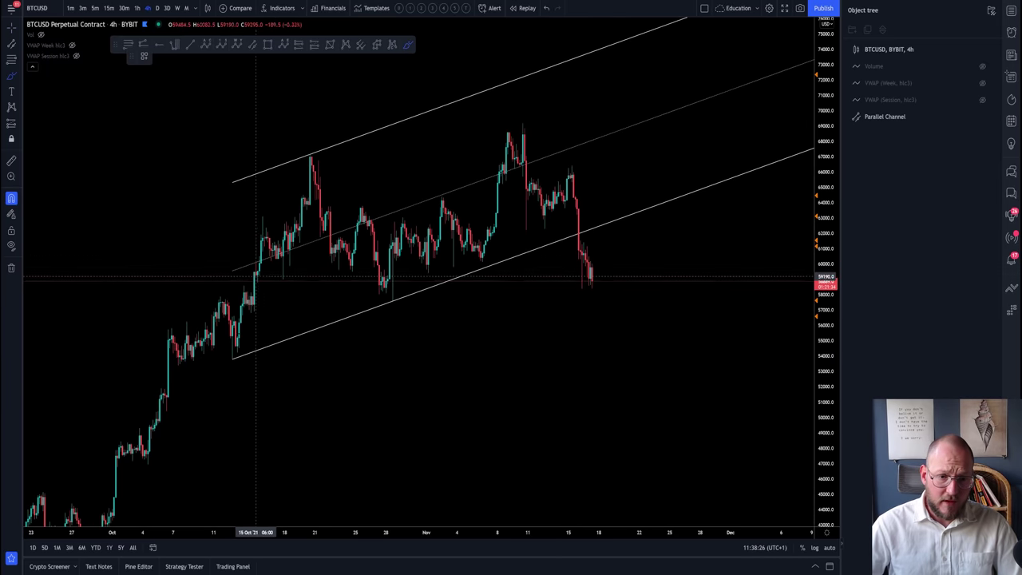
Brush-mark the channel touches and the October-peak swing, then undo those strokes
{"action": "left_click_drag", "start_coordinate": [238, 354], "coordinate": [243, 352]}
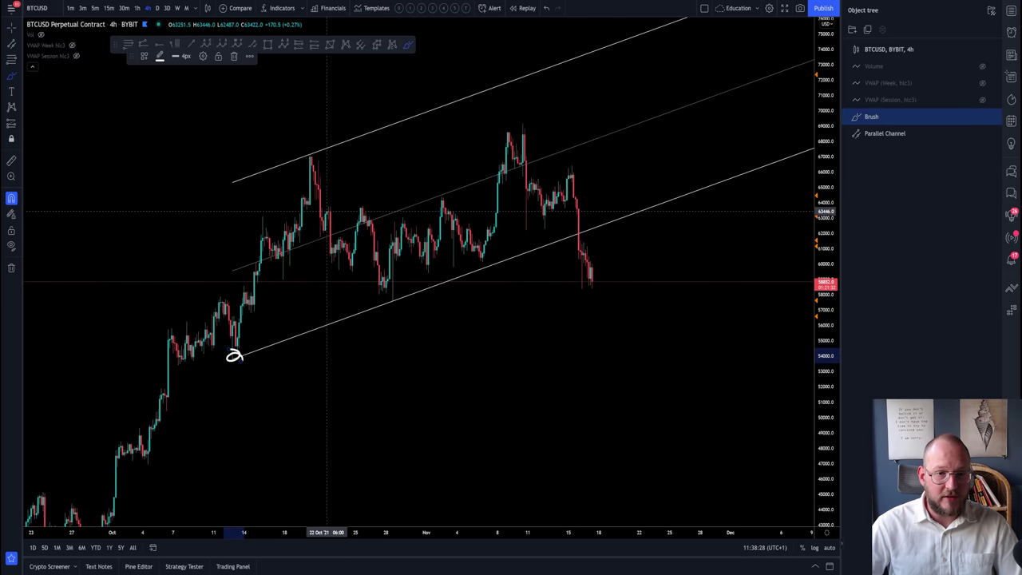
{"action": "left_click_drag", "start_coordinate": [310, 154], "coordinate": [317, 156]}
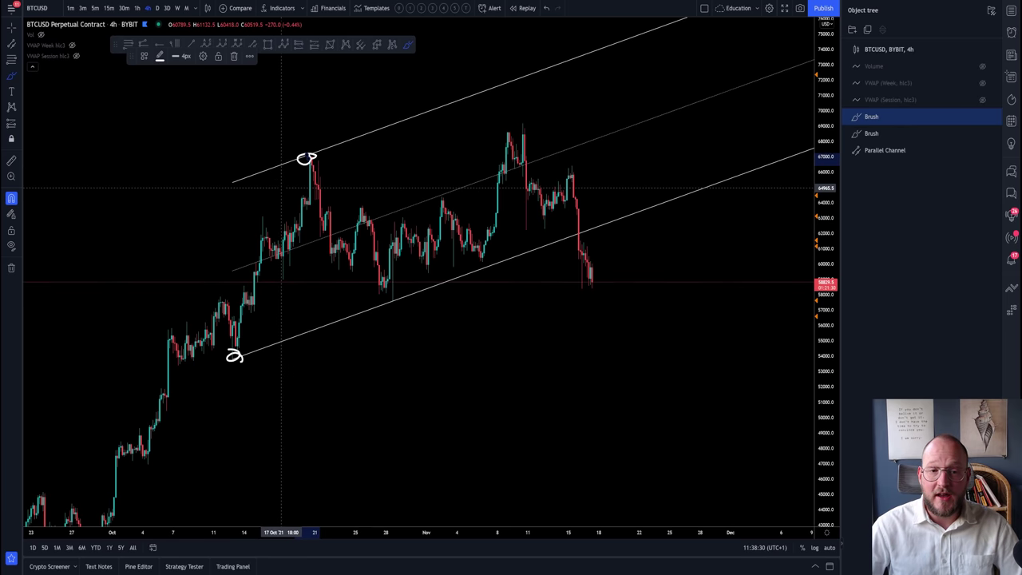
{"action": "key", "text": "ctrl+z"}
{"action": "key", "text": "ctrl+z"}
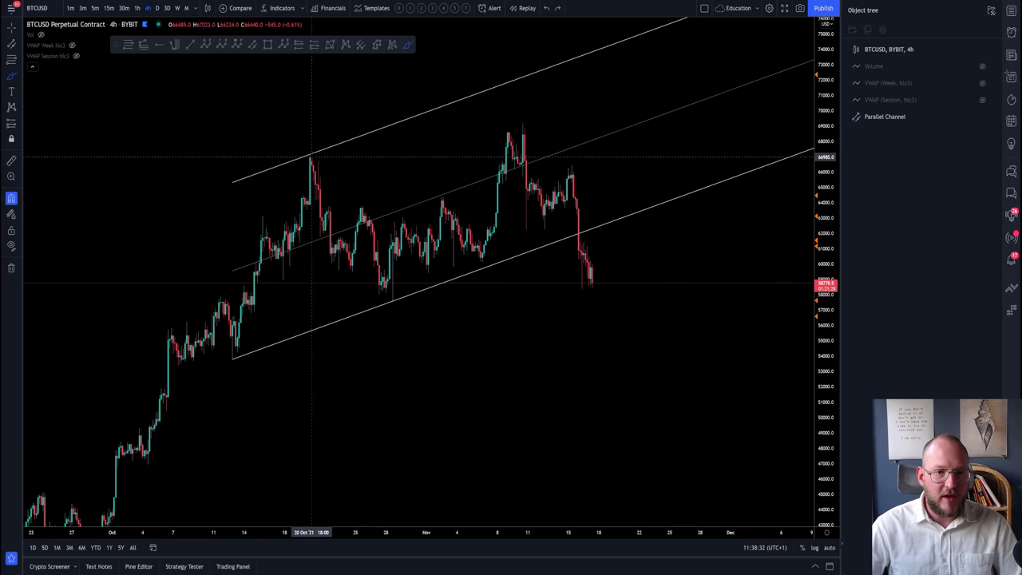
{"action": "mouse_move", "coordinate": [311, 157]}
{"action": "left_mouse_down"}
{"action": "mouse_move", "coordinate": [354, 260]}
{"action": "mouse_move", "coordinate": [391, 297]}
{"action": "left_mouse_up"}
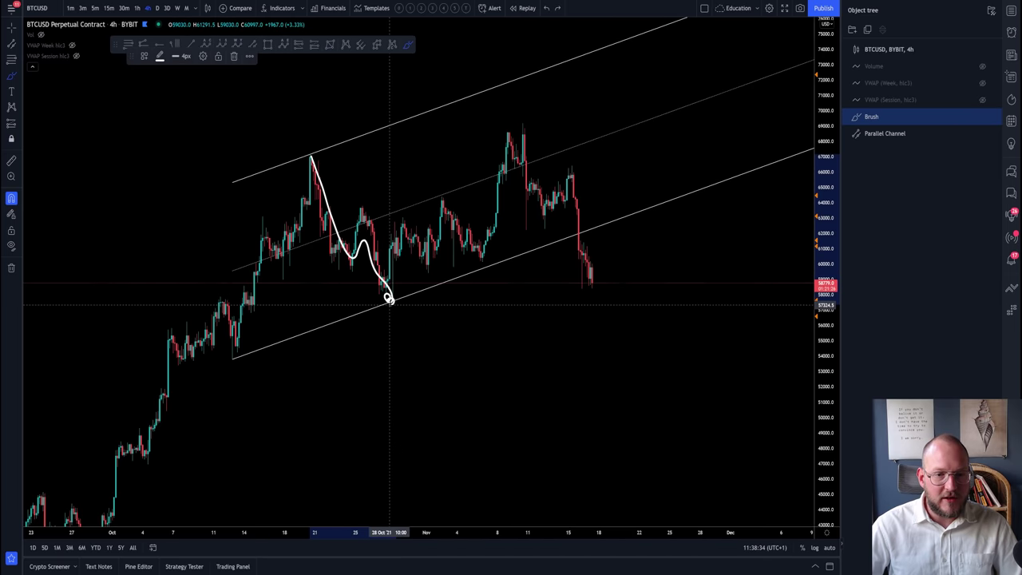
{"action": "key", "text": "ctrl+z"}
Sketch the swing up to the next high and circle the early-November peak, removing both strokes
{"action": "mouse_move", "coordinate": [383, 292]}
{"action": "left_mouse_down"}
{"action": "mouse_move", "coordinate": [408, 228]}
{"action": "mouse_move", "coordinate": [439, 196]}
{"action": "mouse_move", "coordinate": [479, 252]}
{"action": "left_mouse_up"}
{"action": "key", "text": "ctrl+z"}
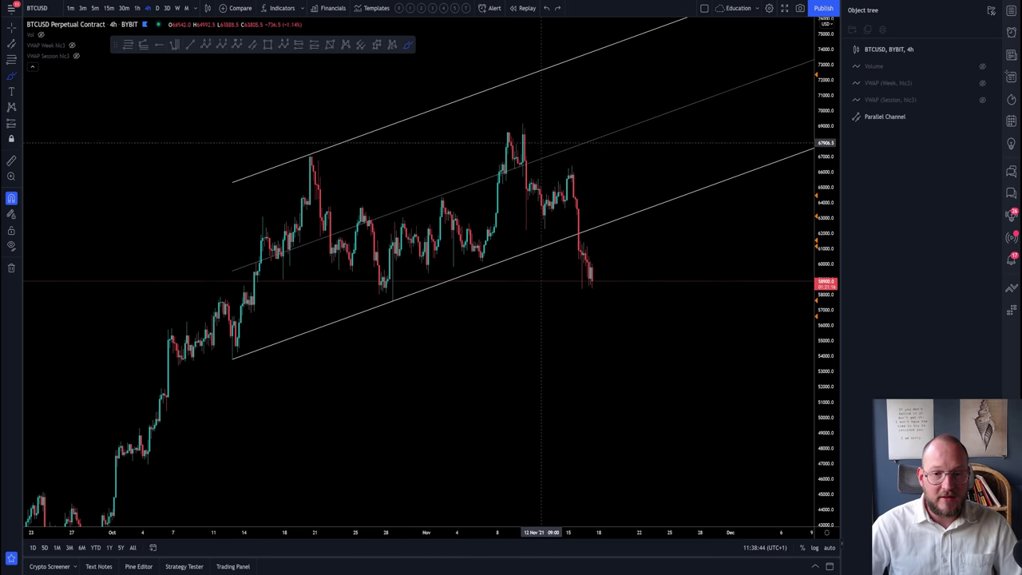
{"action": "mouse_move", "coordinate": [533, 122]}
{"action": "left_mouse_down"}
{"action": "mouse_move", "coordinate": [485, 146]}
{"action": "mouse_move", "coordinate": [550, 159]}
{"action": "mouse_move", "coordinate": [530, 122]}
{"action": "left_mouse_up"}
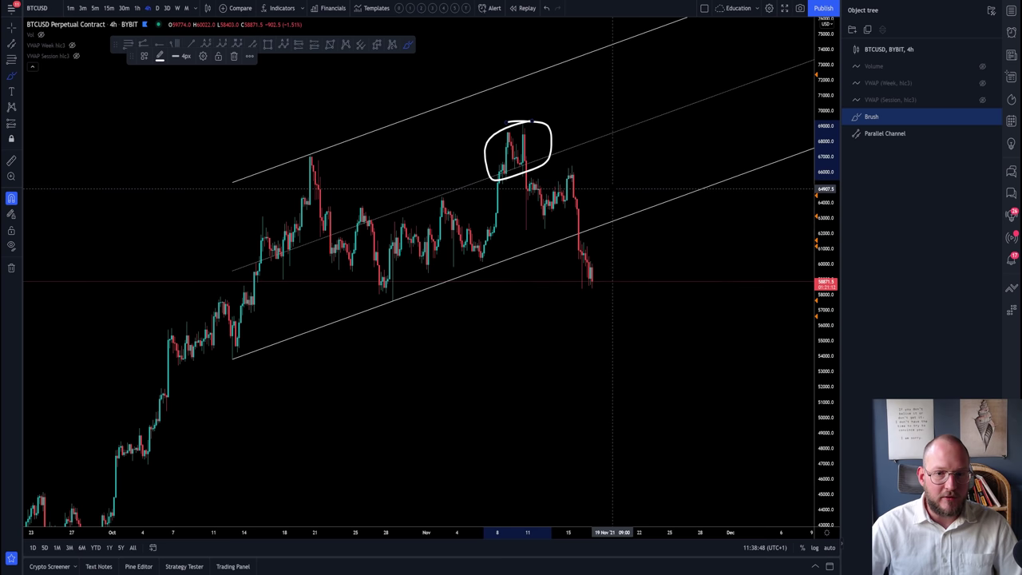
{"action": "key", "text": "Delete"}
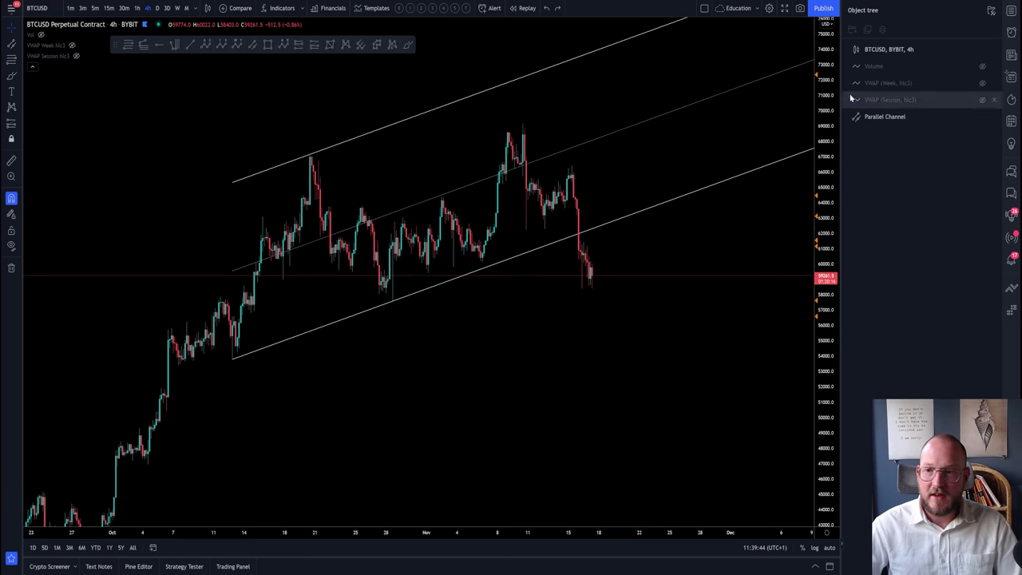
Draw an Andrews pitchfork from the 20 Oct high through the late-October low to the early-November high
{"action": "left_click", "coordinate": [9, 47]}
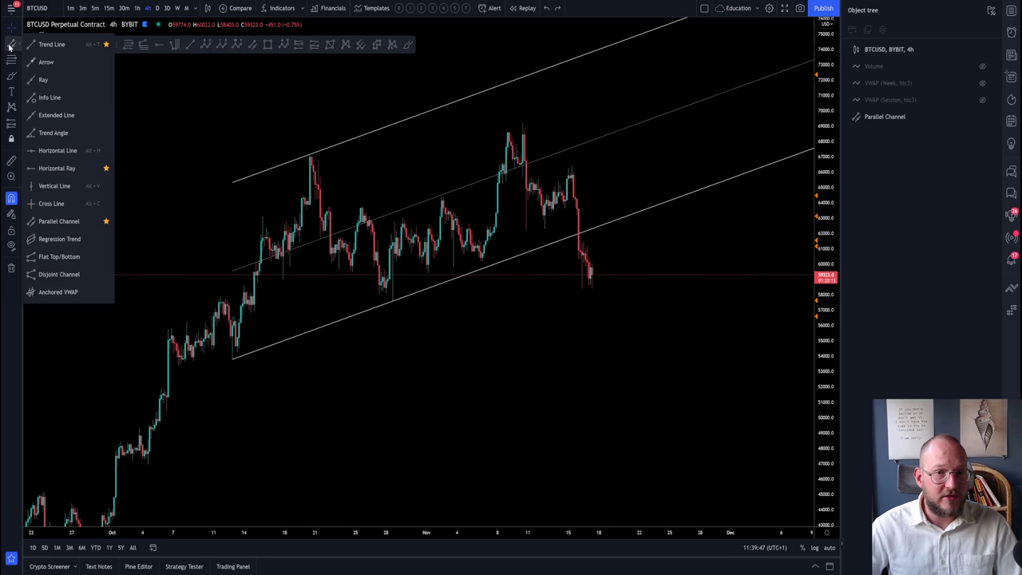
{"action": "left_click", "coordinate": [356, 46]}
{"action": "left_click", "coordinate": [361, 46]}
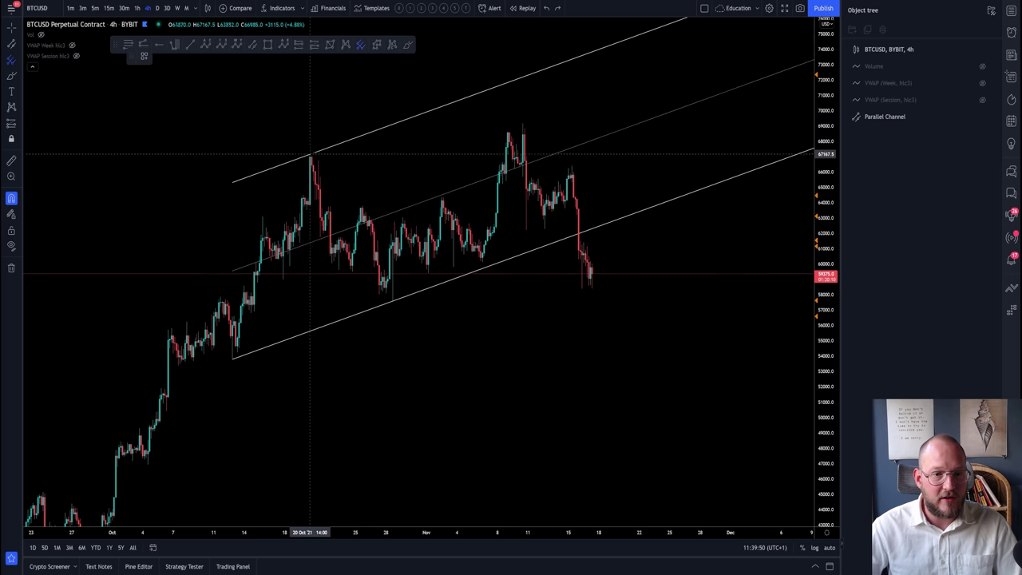
{"action": "left_click", "coordinate": [311, 154]}
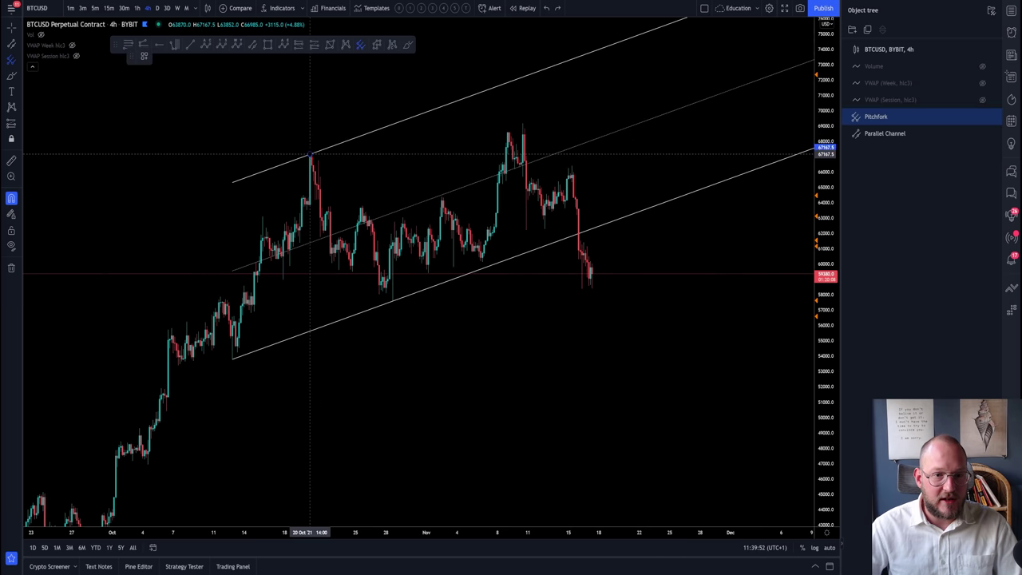
{"action": "left_click", "coordinate": [392, 299]}
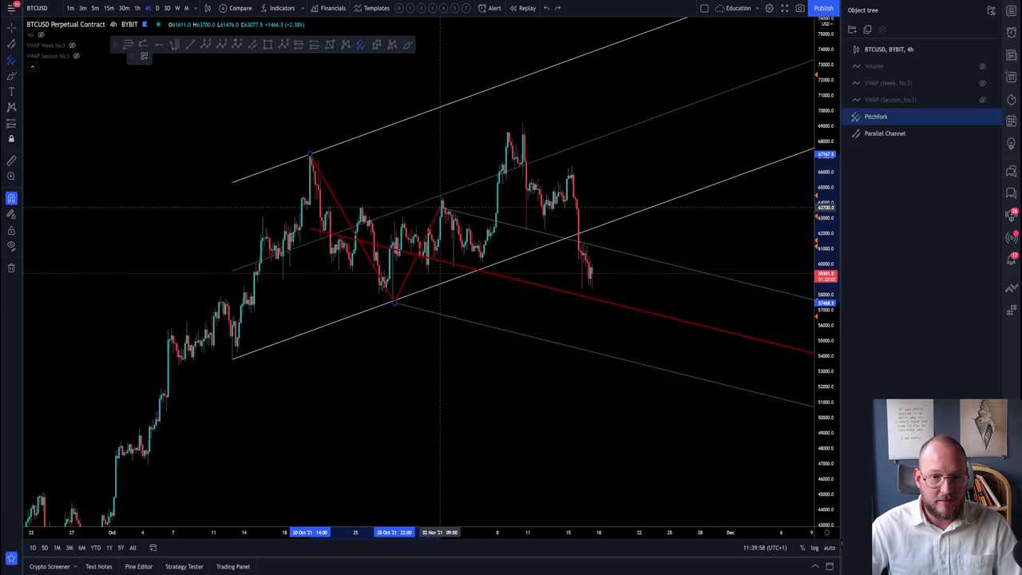
{"action": "left_click", "coordinate": [443, 196]}
{"action": "left_click", "coordinate": [446, 239]}
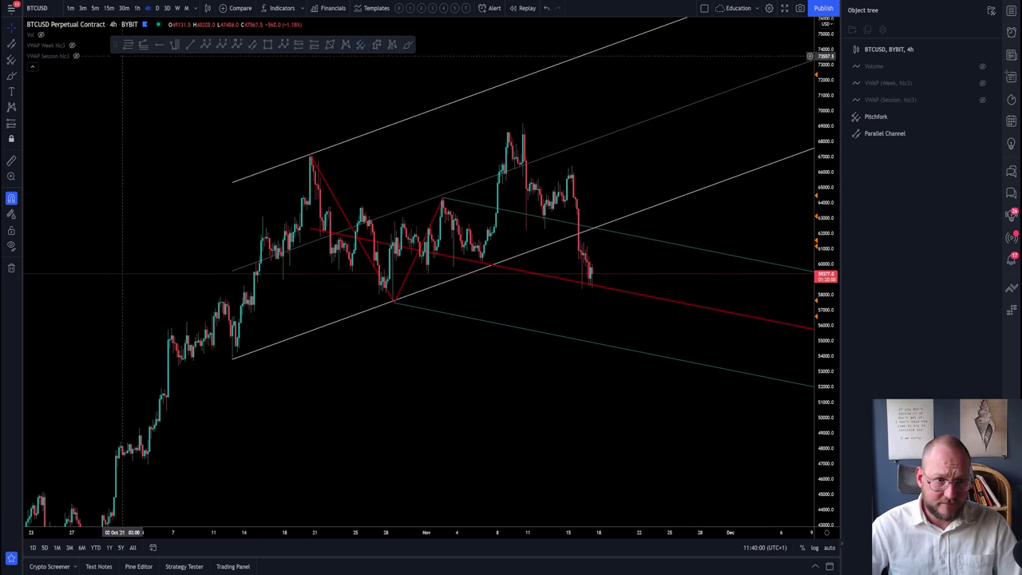
Draw a second pitchfork from the late-October low through the early-November high to the November peak
{"action": "left_click", "coordinate": [392, 300]}
{"action": "left_click", "coordinate": [443, 197]}
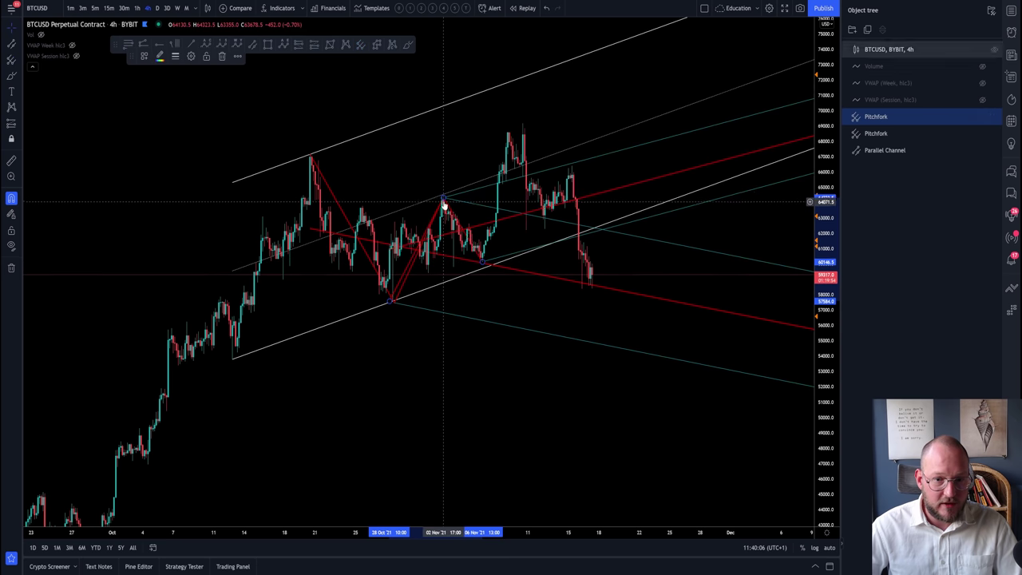
{"action": "left_click", "coordinate": [521, 118]}
{"action": "left_click_drag", "start_coordinate": [522, 119], "coordinate": [522, 123]}
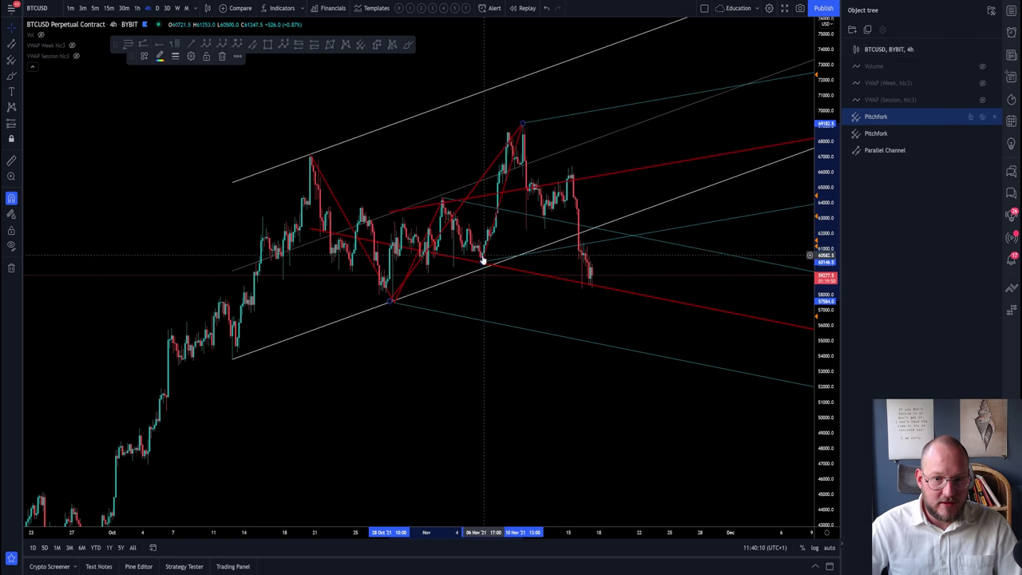
{"action": "left_click_drag", "start_coordinate": [482, 266], "coordinate": [525, 232]}
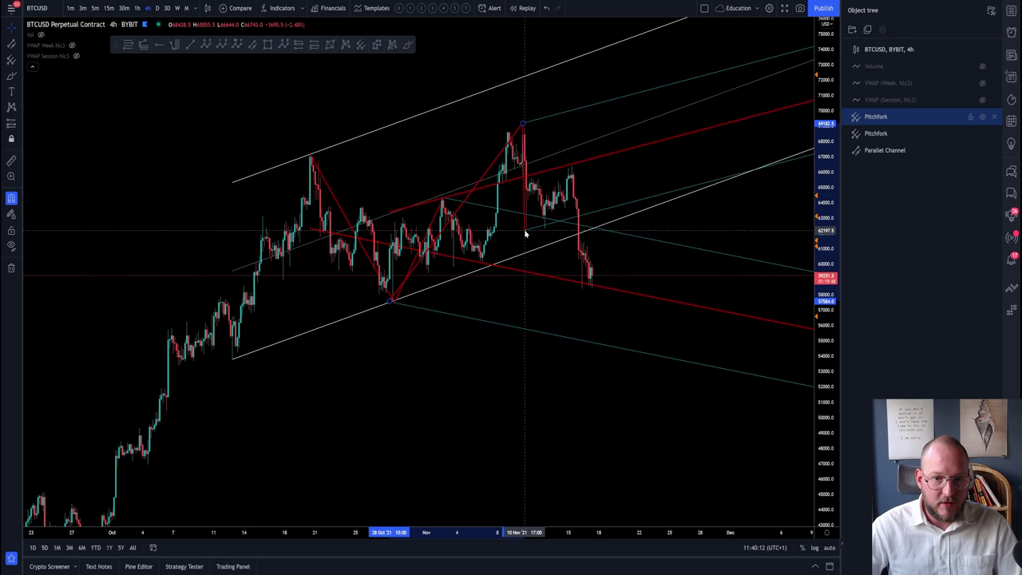
{"action": "left_click", "coordinate": [710, 248]}
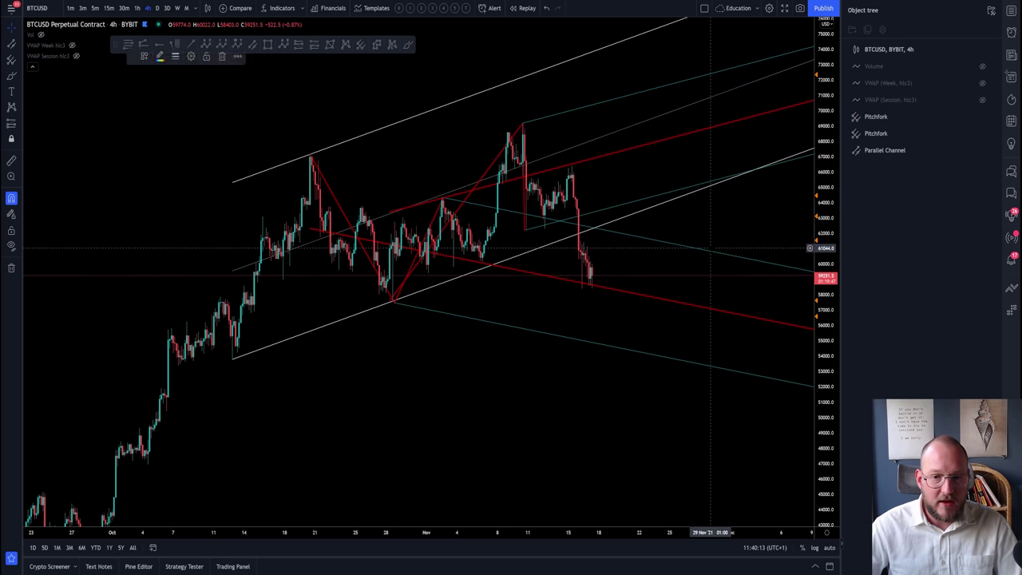
Hide the parallel channel using its eye icon in the Object tree
{"action": "left_click", "coordinate": [981, 152]}
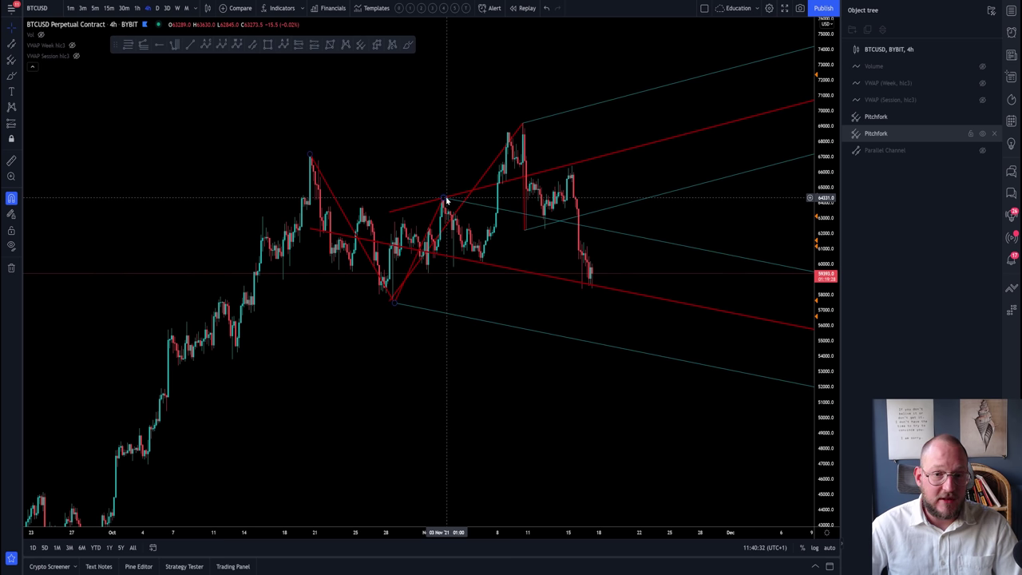
{"action": "left_click", "coordinate": [408, 45]}
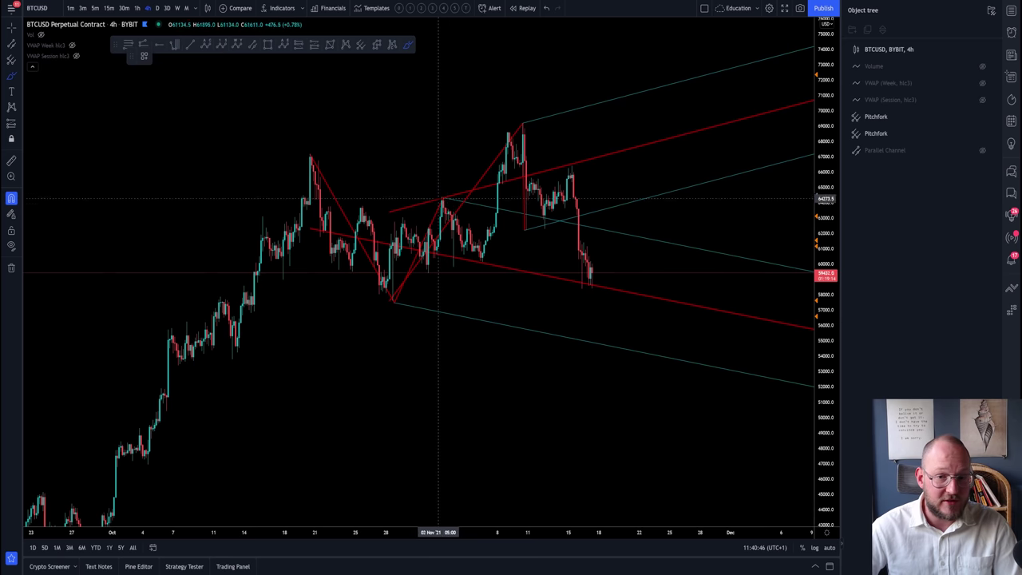
Brush-sketch the rally to the peak and its drop, undoing each stroke, and enable snapping
{"action": "mouse_move", "coordinate": [448, 257]}
{"action": "left_mouse_down"}
{"action": "mouse_move", "coordinate": [484, 256]}
{"action": "mouse_move", "coordinate": [503, 136]}
{"action": "mouse_move", "coordinate": [524, 125]}
{"action": "left_mouse_up"}
{"action": "key", "text": "ctrl+z"}
{"action": "key", "text": "ctrl+z"}
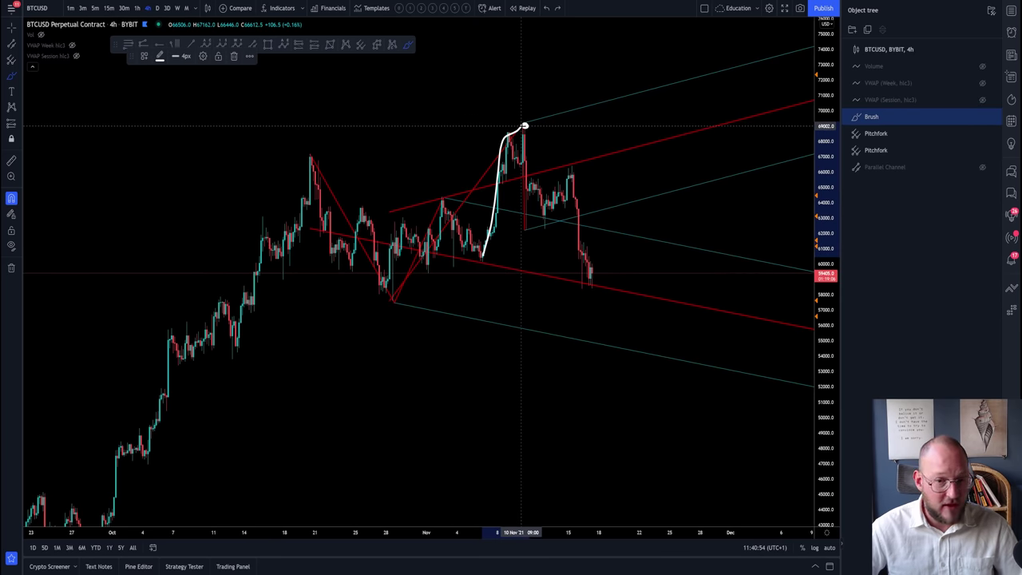
{"action": "mouse_move", "coordinate": [523, 126]}
{"action": "left_mouse_down"}
{"action": "mouse_move", "coordinate": [529, 227]}
{"action": "mouse_move", "coordinate": [520, 230]}
{"action": "left_mouse_up"}
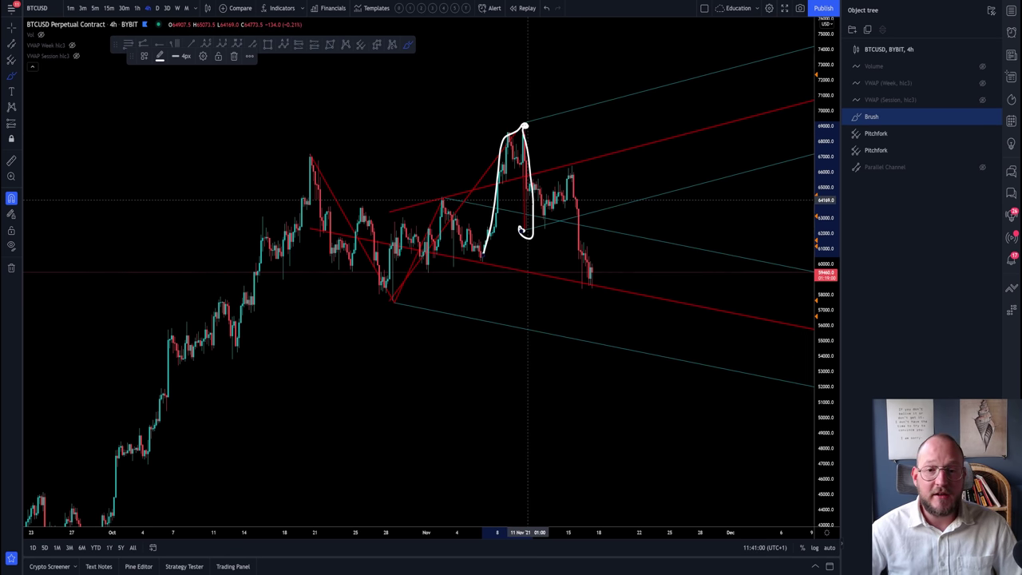
{"action": "key", "text": "ctrl+z"}
{"action": "key", "text": "ctrl"}
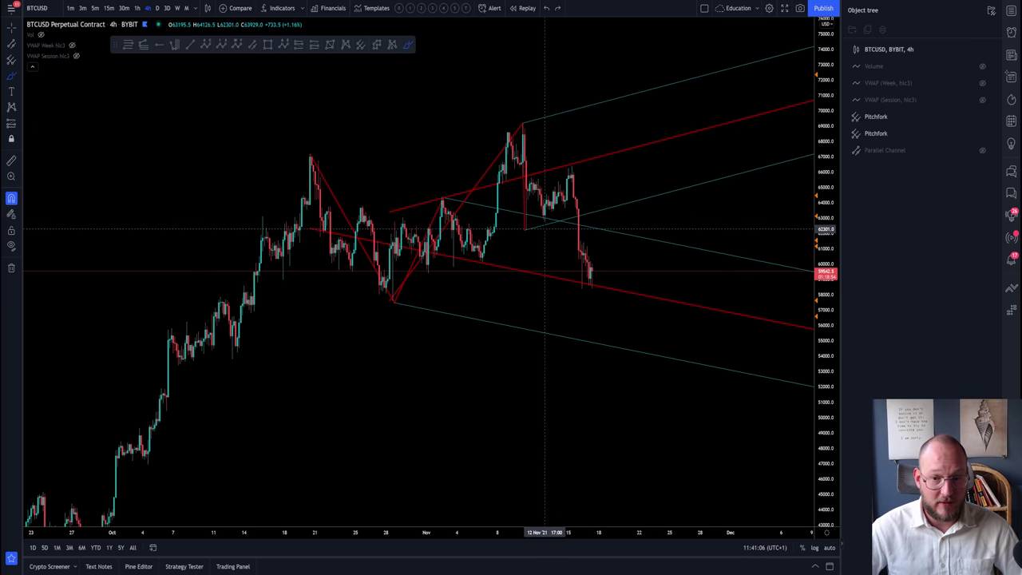
Sketch the mid-November bounce, the drop, and a circle around the latest low, deleting each
{"action": "mouse_move", "coordinate": [546, 229]}
{"action": "left_mouse_down"}
{"action": "mouse_move", "coordinate": [526, 228]}
{"action": "mouse_move", "coordinate": [543, 225]}
{"action": "mouse_move", "coordinate": [569, 166]}
{"action": "left_mouse_up"}
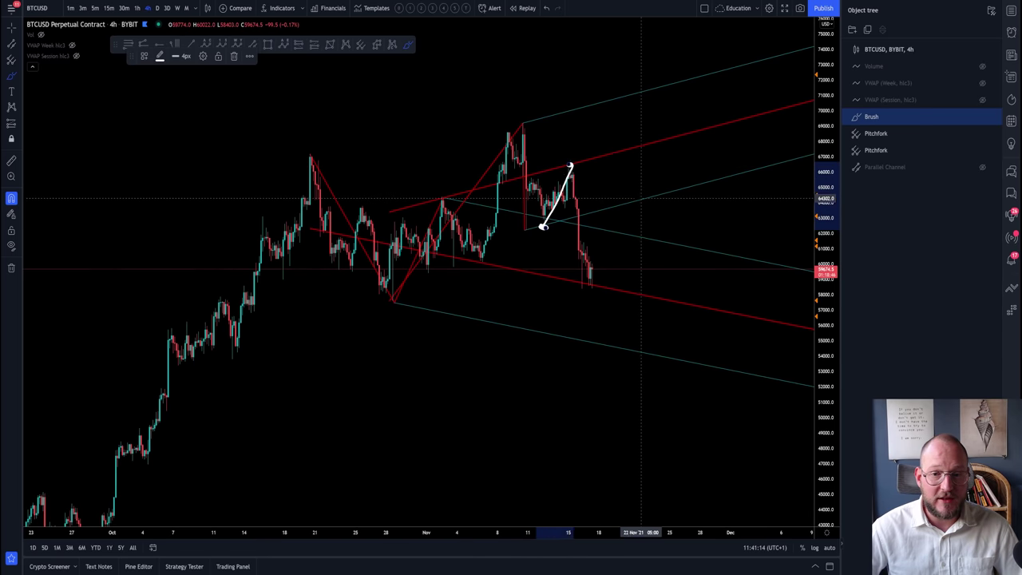
{"action": "key", "text": "Delete"}
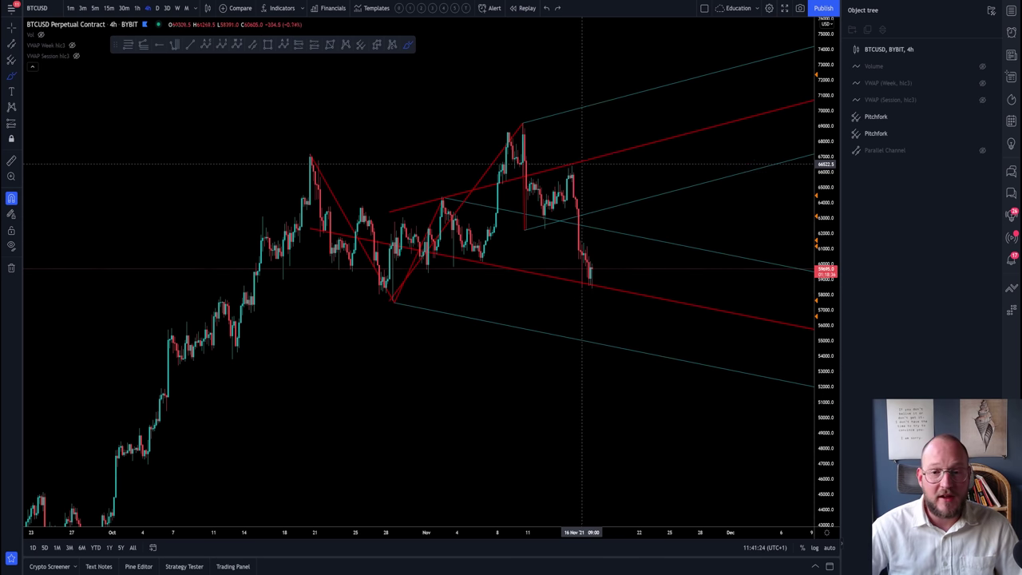
{"action": "left_click_drag", "start_coordinate": [572, 165], "coordinate": [588, 278]}
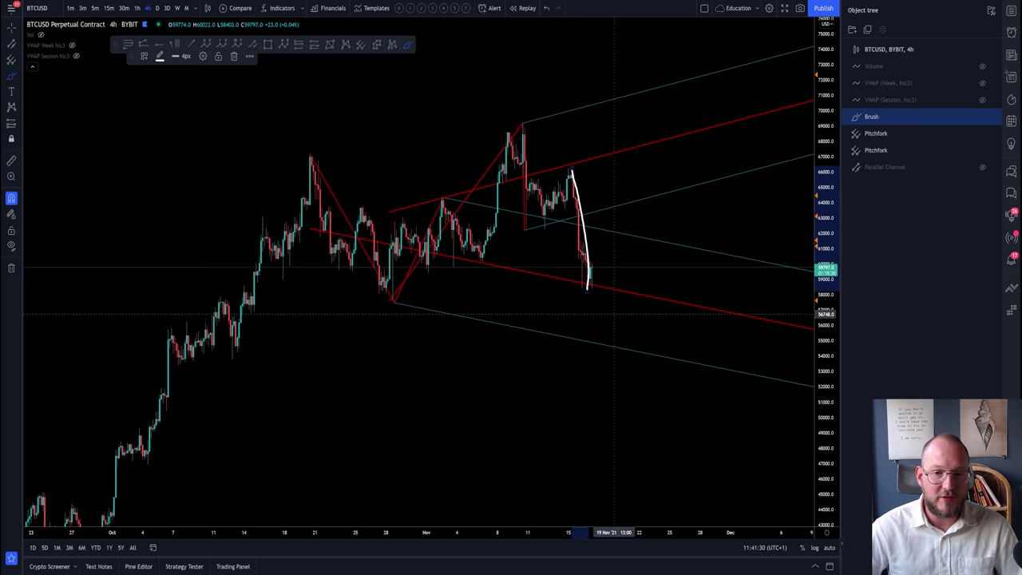
{"action": "key", "text": "Delete"}
{"action": "left_click_drag", "start_coordinate": [591, 276], "coordinate": [604, 288]}
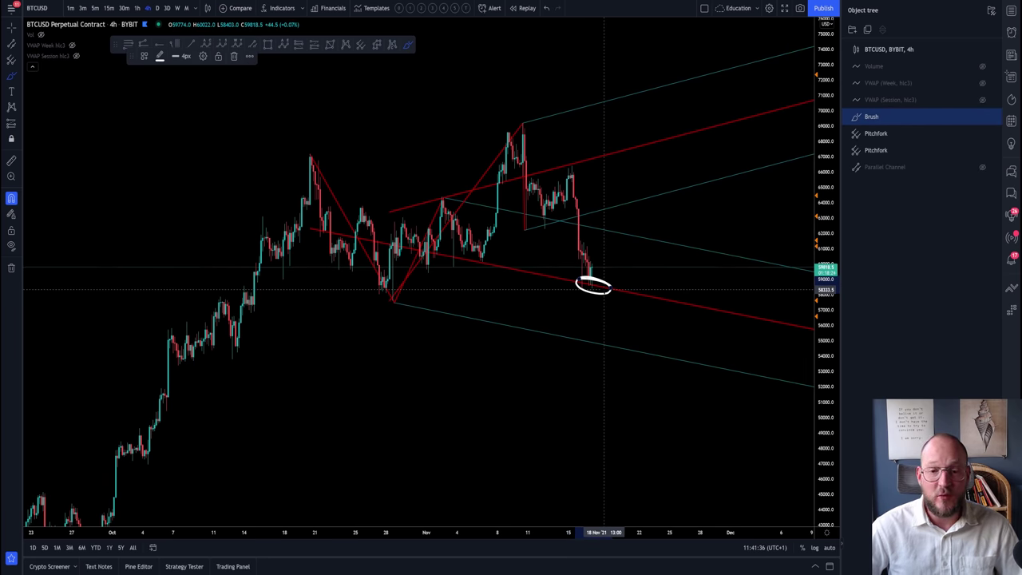
{"action": "key", "text": "Delete"}
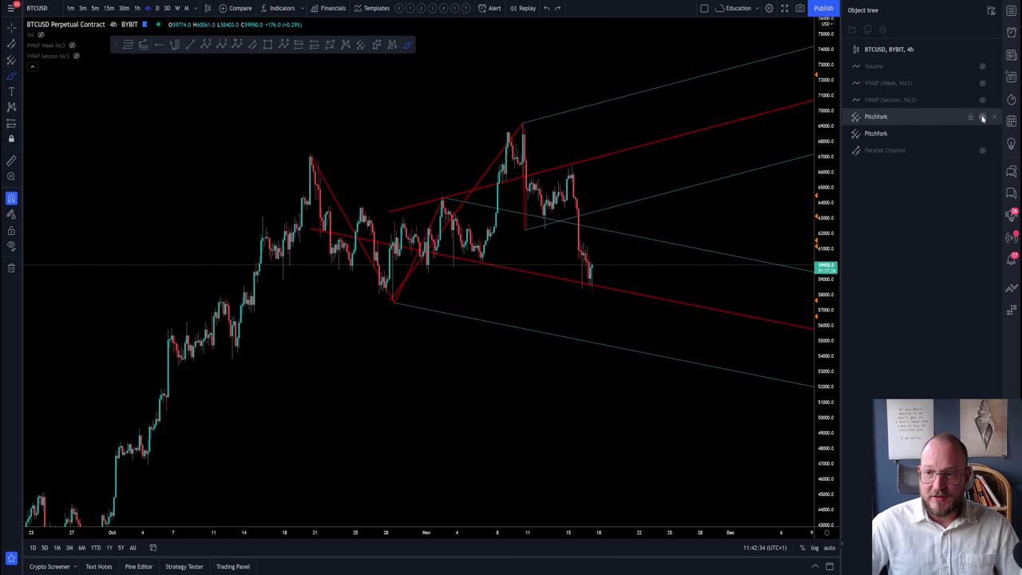
Hide both pitchforks, then reshow the parallel channel and the October-high pitchfork
{"action": "left_click", "coordinate": [982, 117]}
{"action": "left_click", "coordinate": [983, 133]}
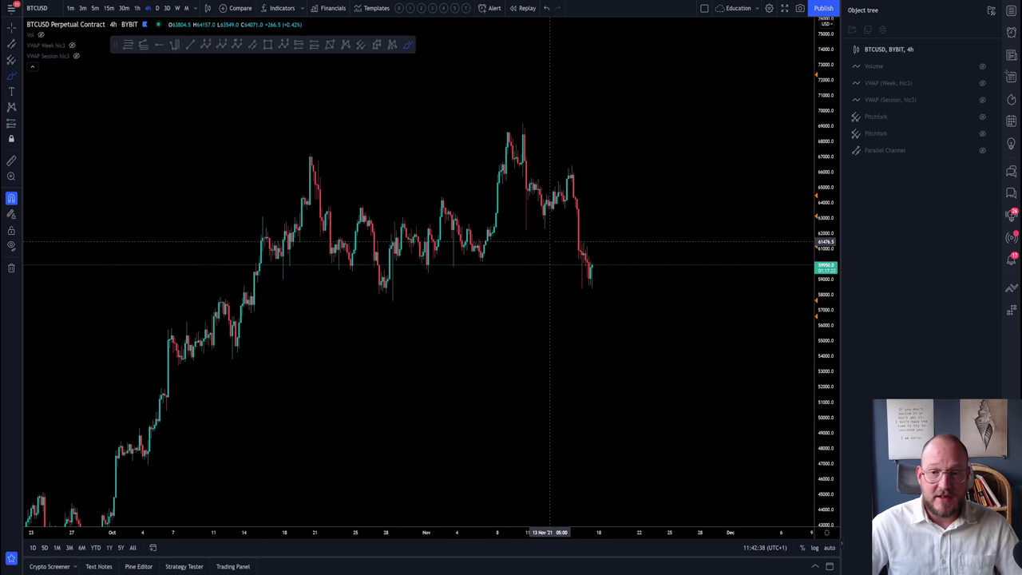
{"action": "left_click", "coordinate": [981, 151]}
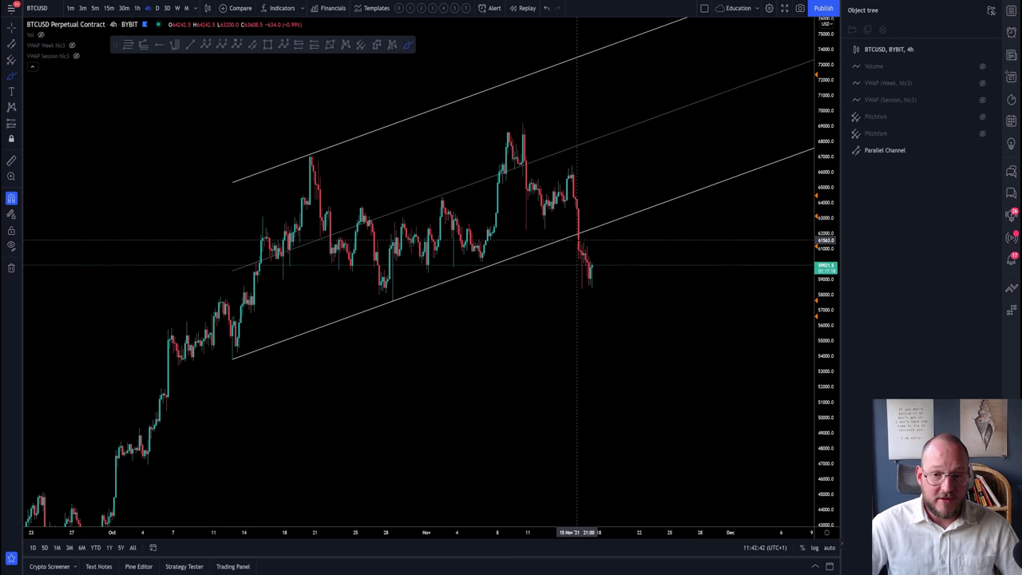
{"action": "left_click", "coordinate": [983, 134]}
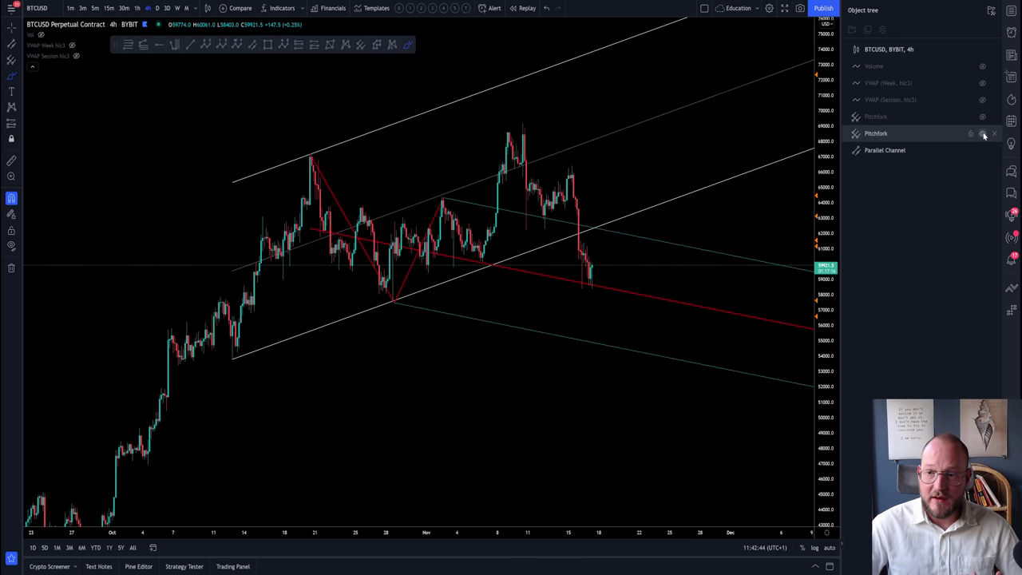